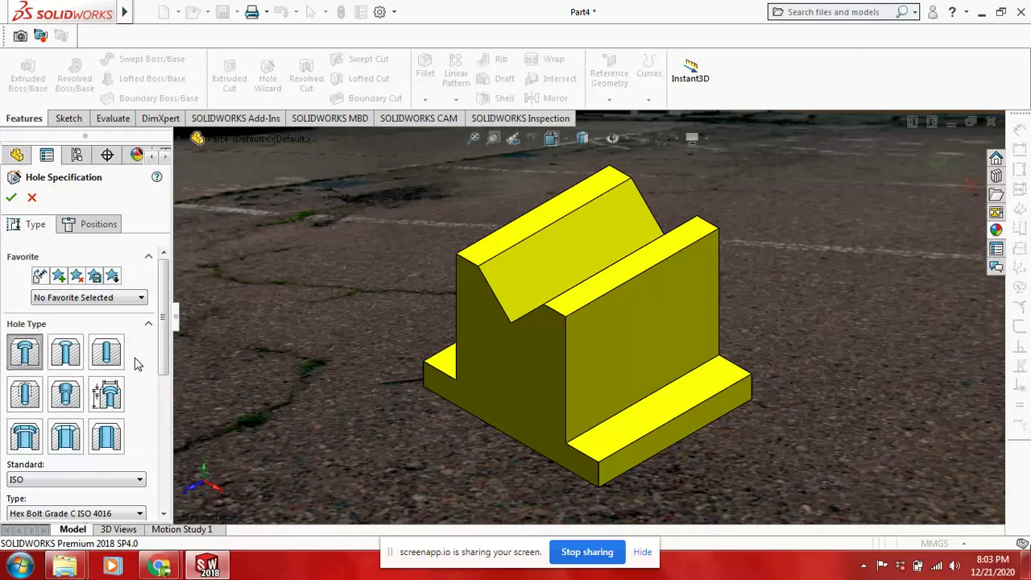
# Set the counterbore to ISO size M6 with a Blind end condition of 7.0 mm depth
pyautogui.scroll(-2, 136, 364)
pyautogui.scroll(-2, 135, 364)
pyautogui.click(100, 337)
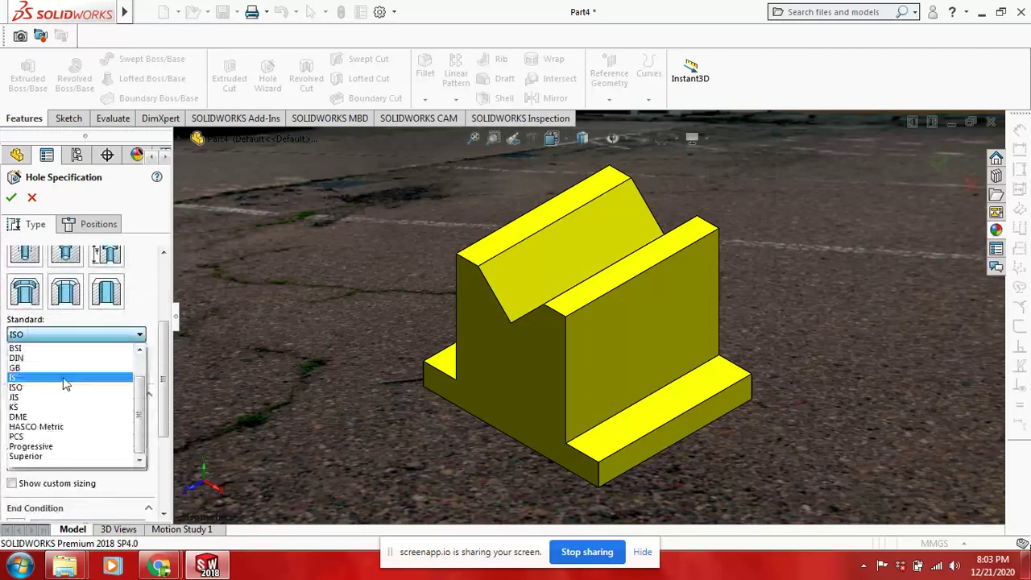
pyautogui.click(31, 390)
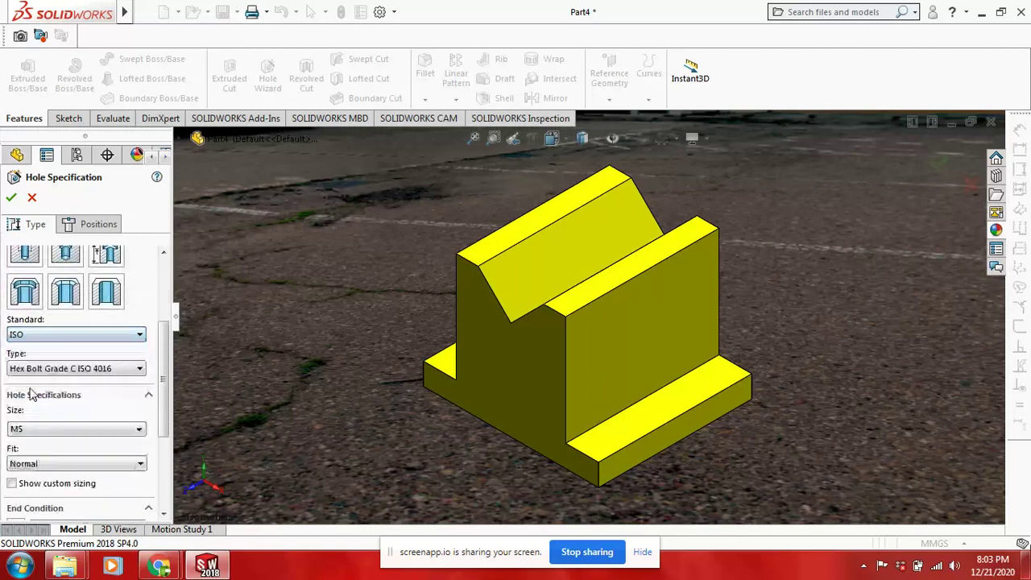
pyautogui.click(87, 428)
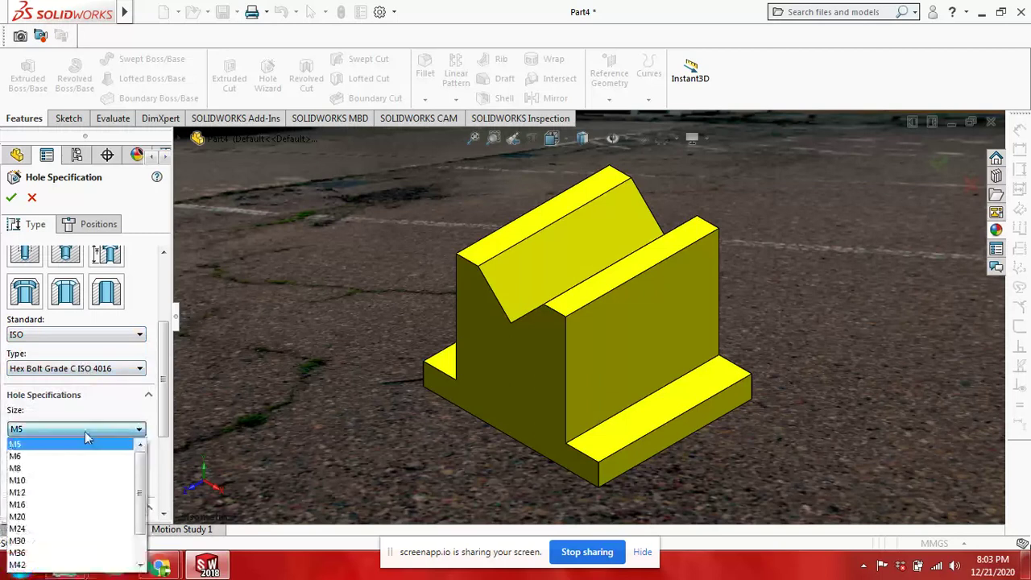
pyautogui.click(61, 466)
pyautogui.click(118, 403)
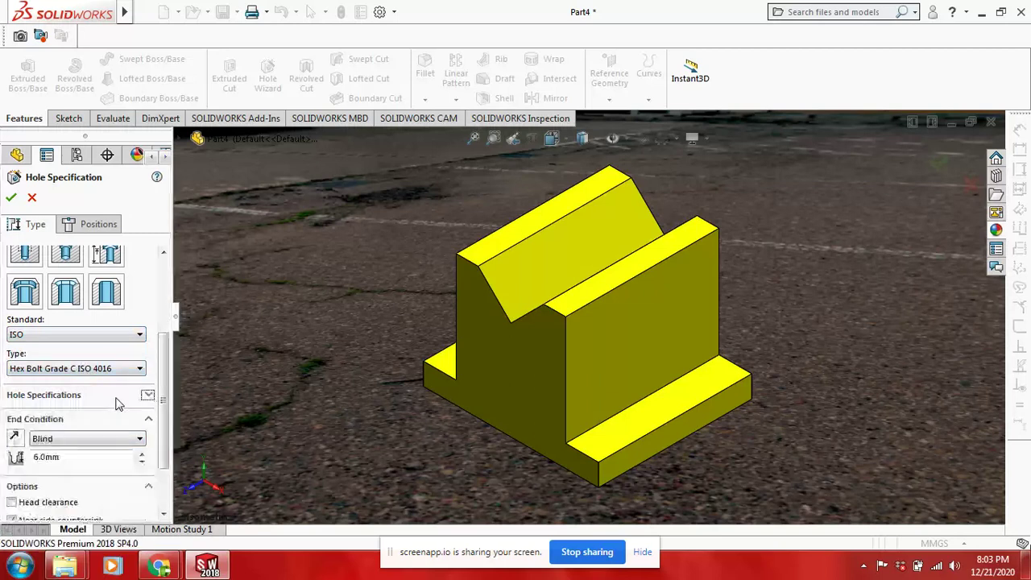
pyautogui.click(115, 402)
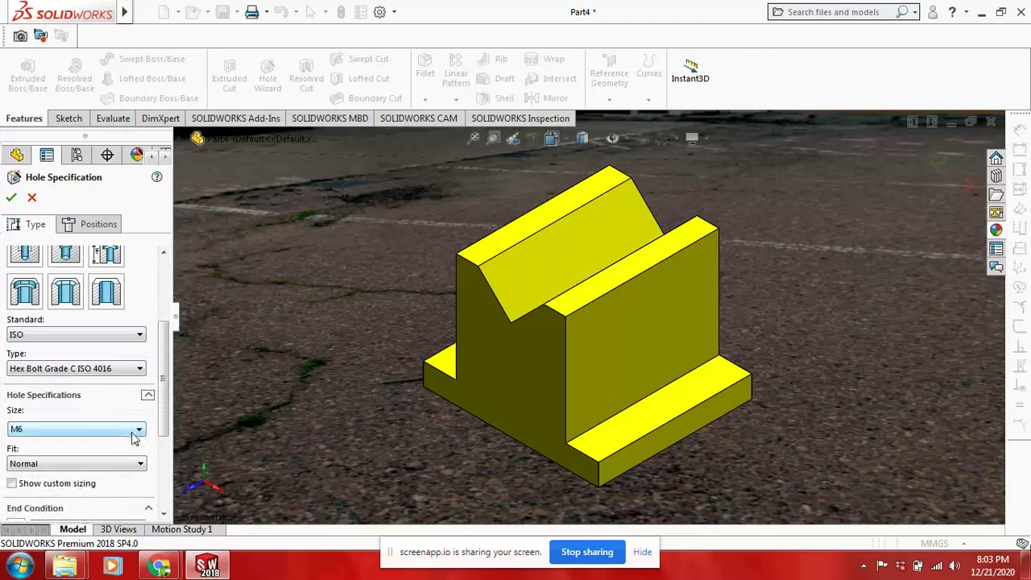
pyautogui.scroll(-2, 88, 439)
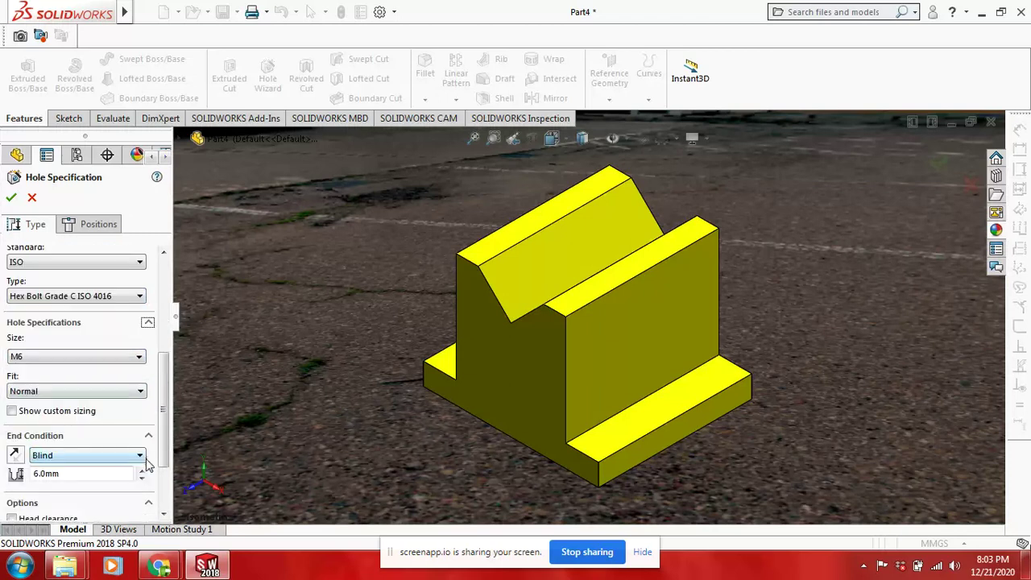
pyautogui.click(96, 457)
pyautogui.click(90, 469)
pyautogui.write('7')
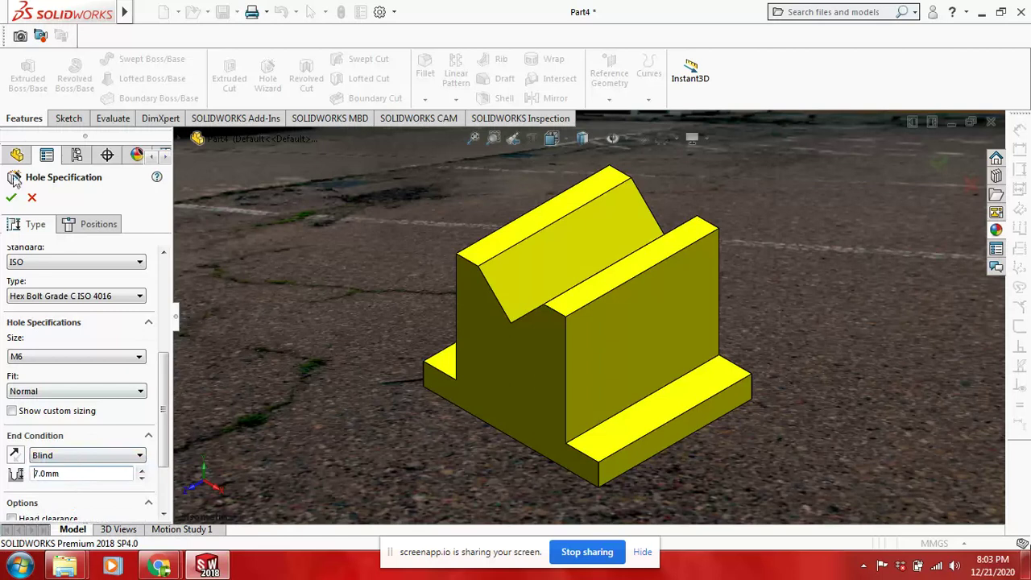
pyautogui.click(108, 228)
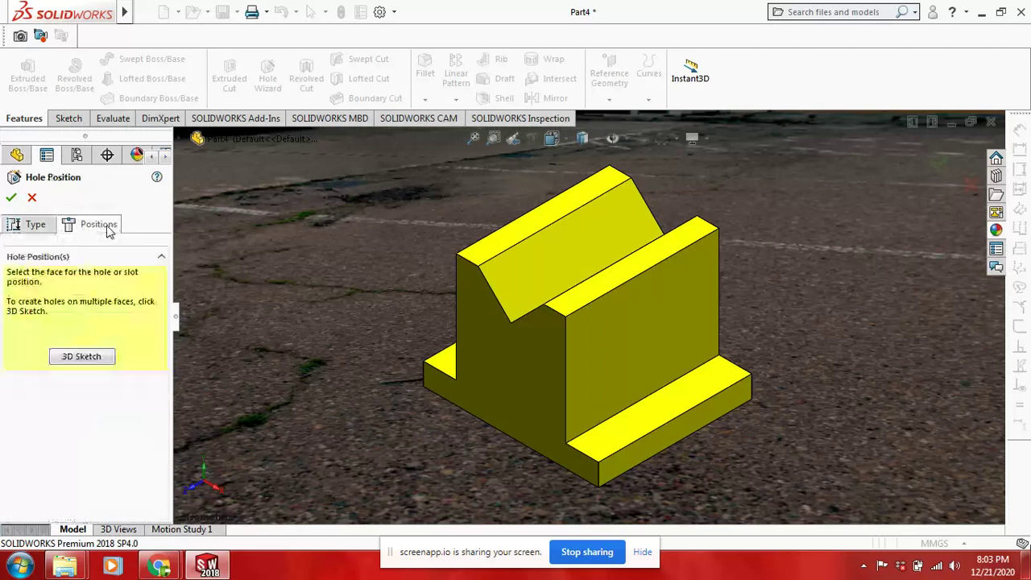
# Using 3D sketch, place two hole points on the front flange and two on the end face
pyautogui.click(97, 359)
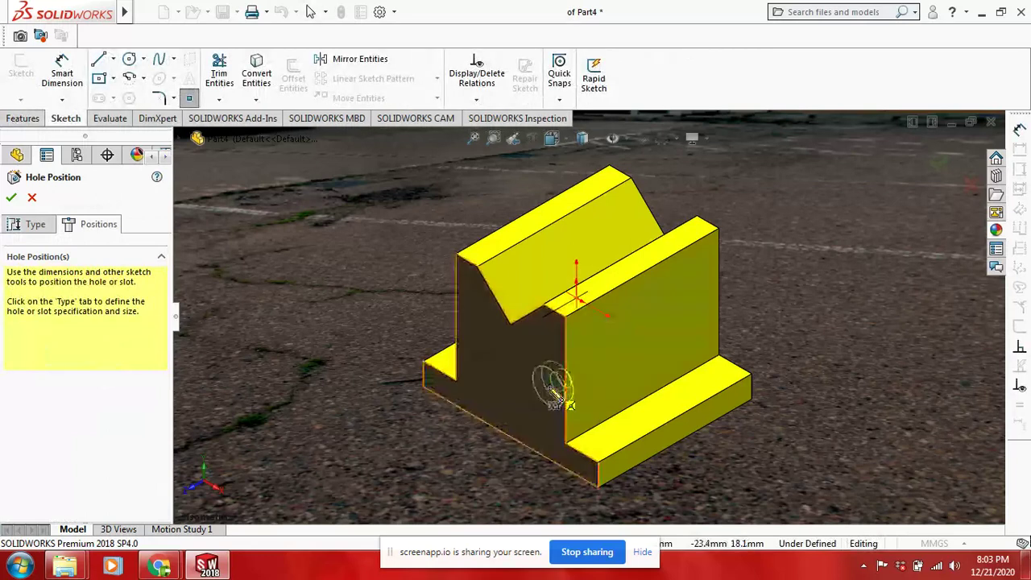
pyautogui.click(612, 445)
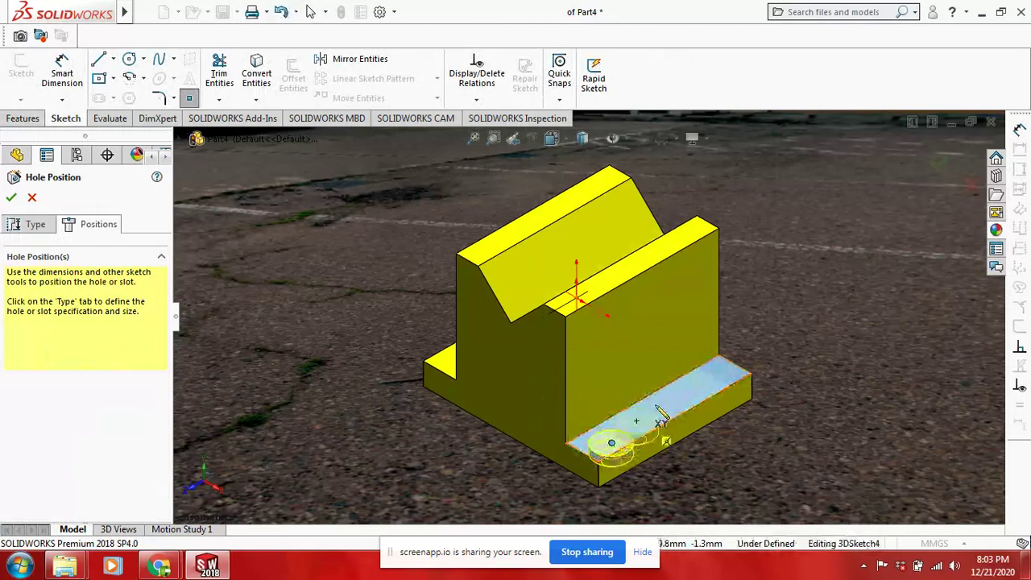
pyautogui.click(711, 373)
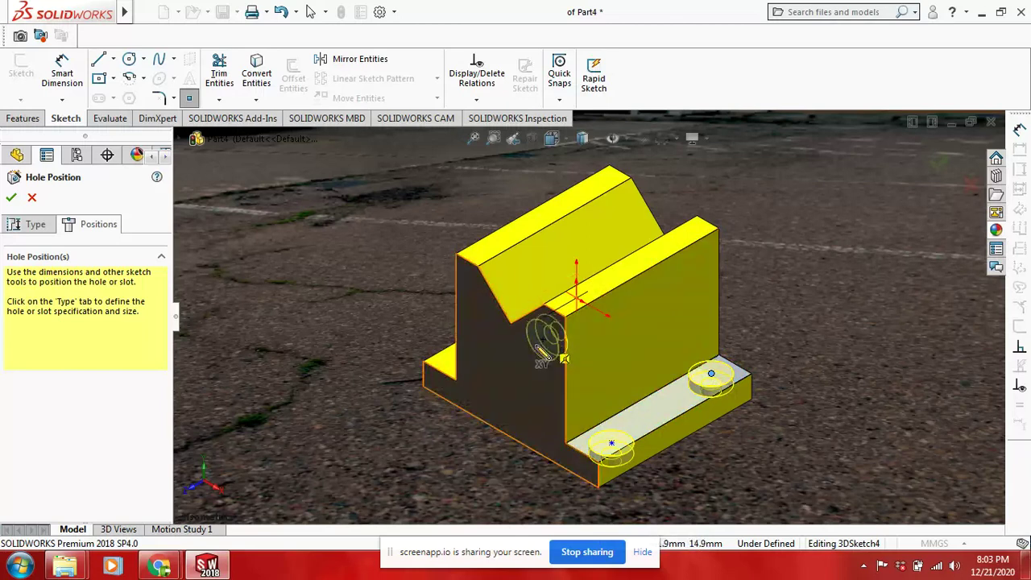
pyautogui.click(535, 413)
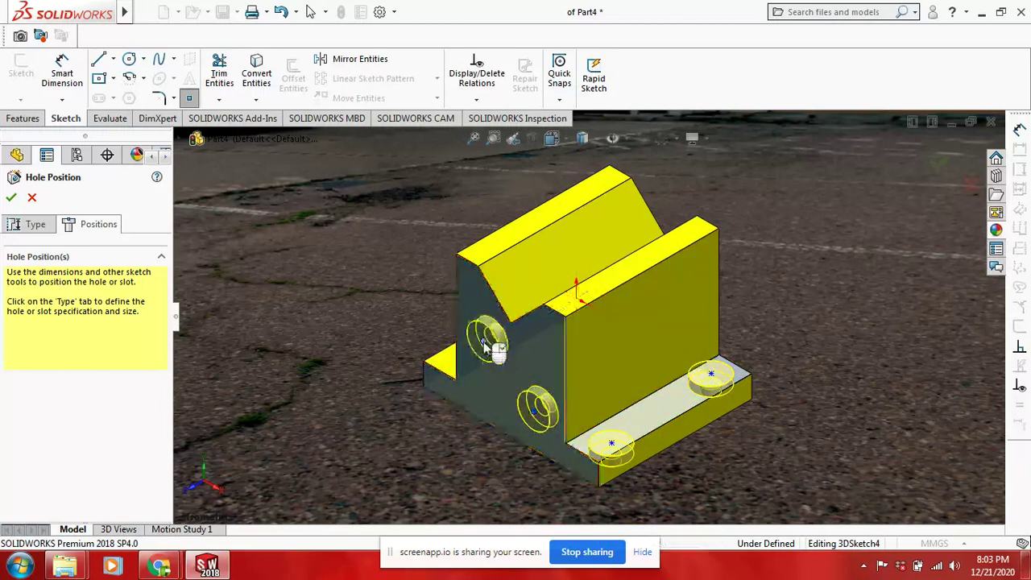
pyautogui.click(485, 344)
pyautogui.click(62, 73)
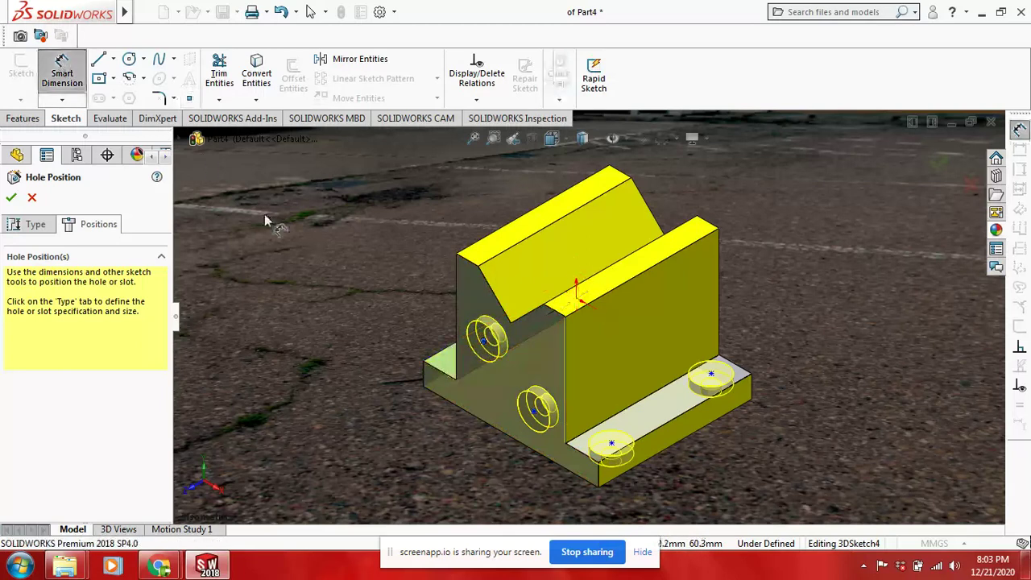
# Dimension the upper side-face hole to a 22 mm height from the reference edge
pyautogui.click(485, 345)
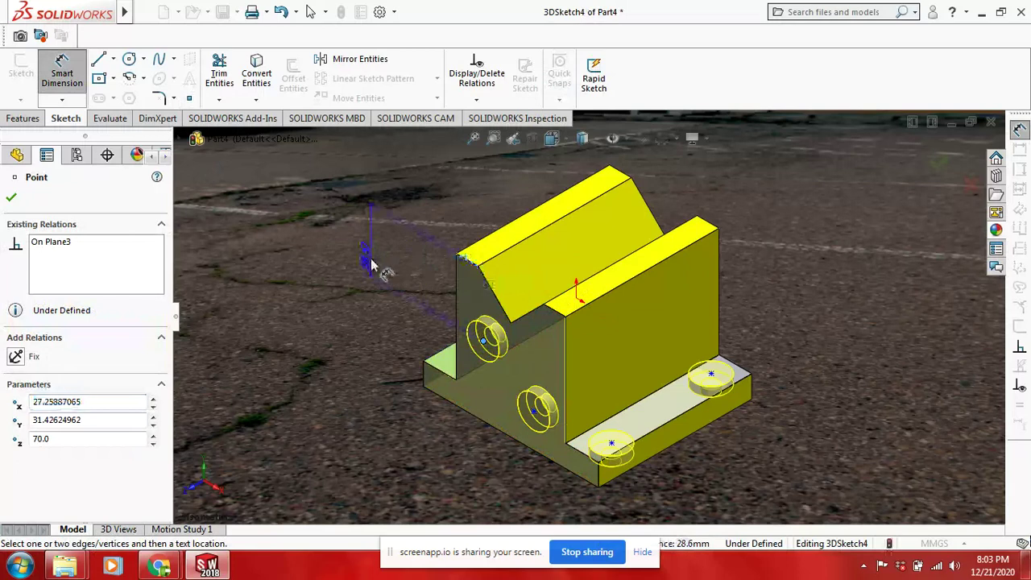
pyautogui.click(379, 264)
pyautogui.click(371, 259)
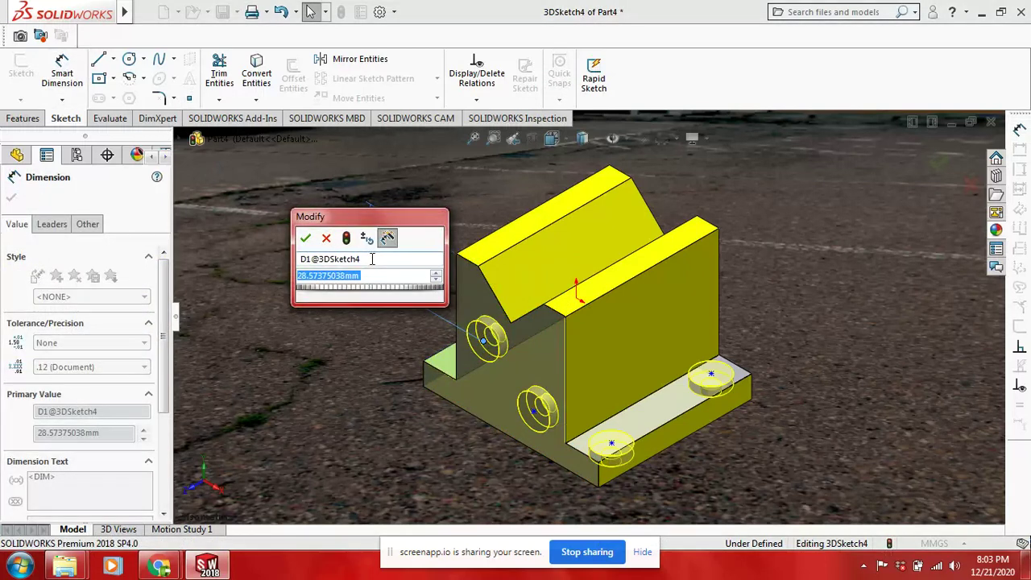
pyautogui.write('15')
pyautogui.press('Return')
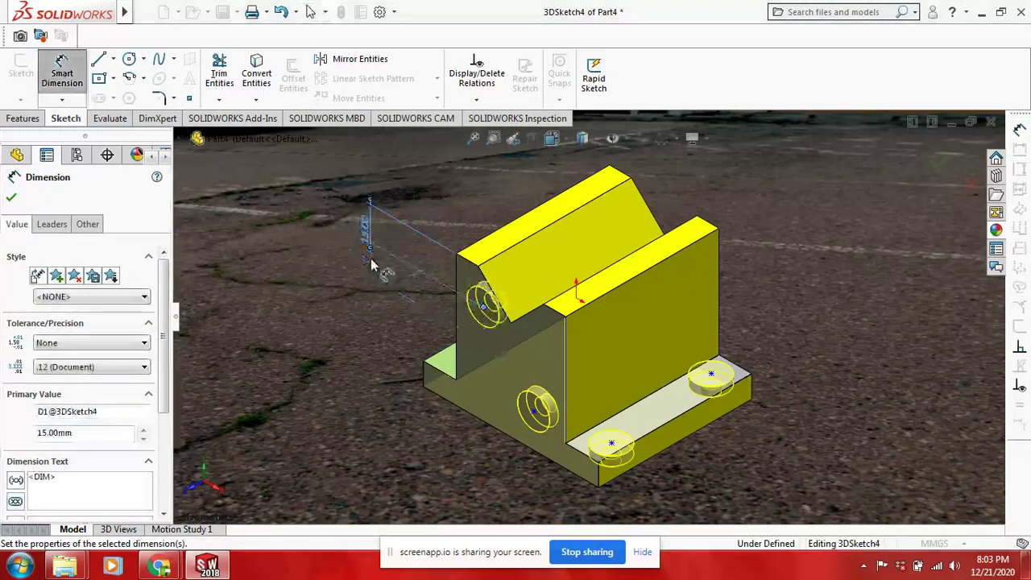
pyautogui.click(367, 229)
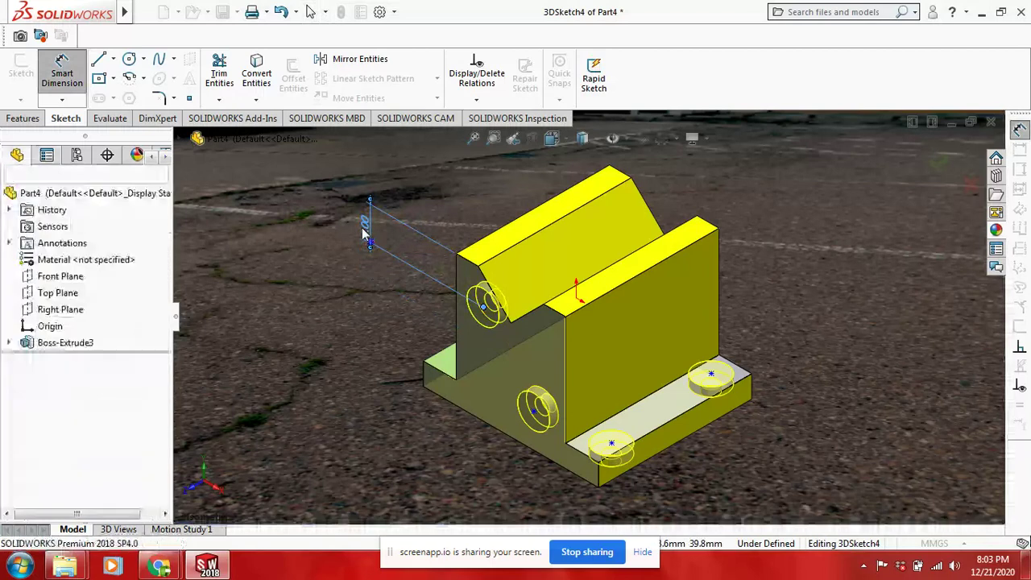
pyautogui.doubleClick(364, 228)
pyautogui.write('20')
pyautogui.press('Return')
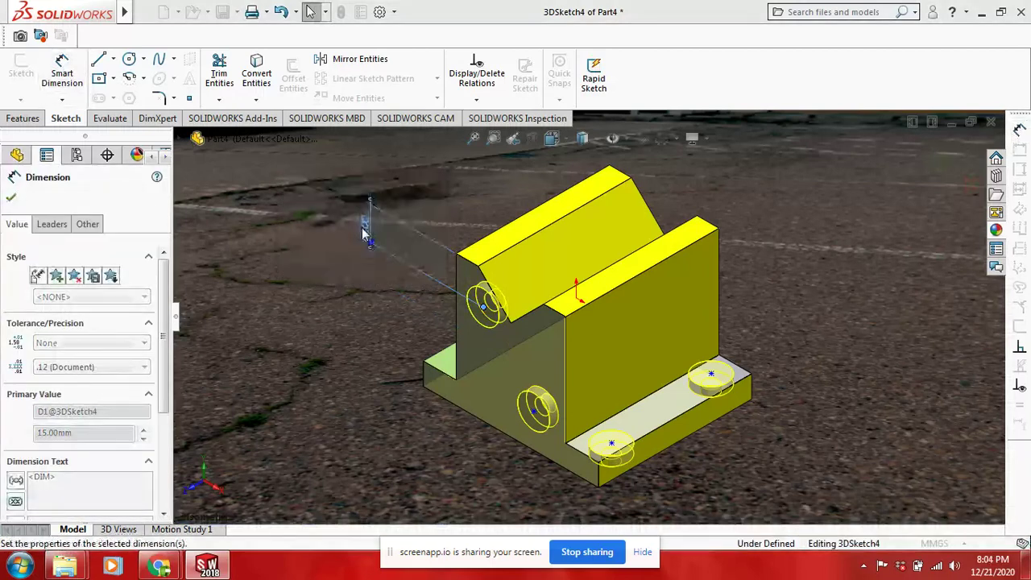
pyautogui.click(364, 232)
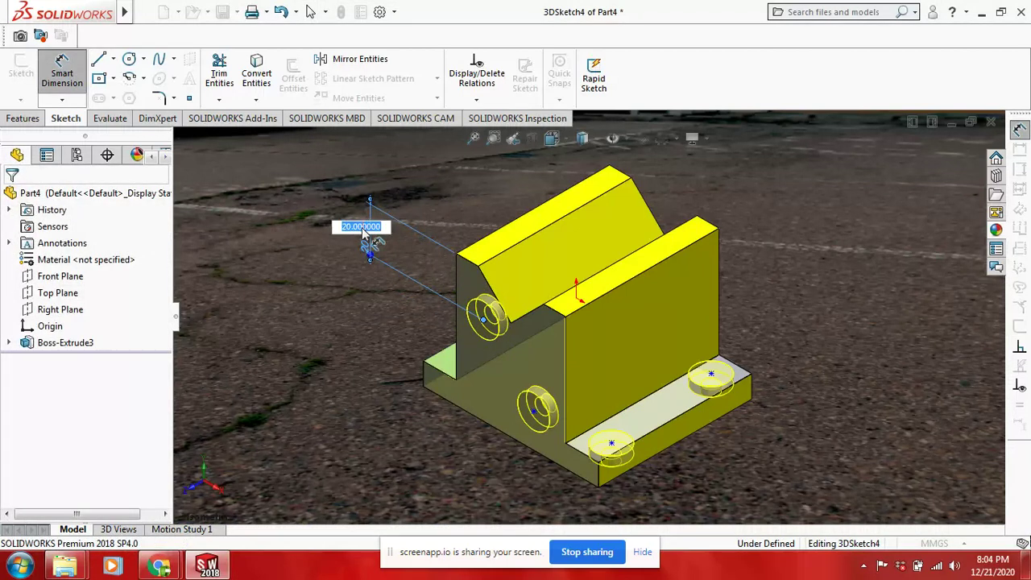
pyautogui.write('2')
pyautogui.press('Return')
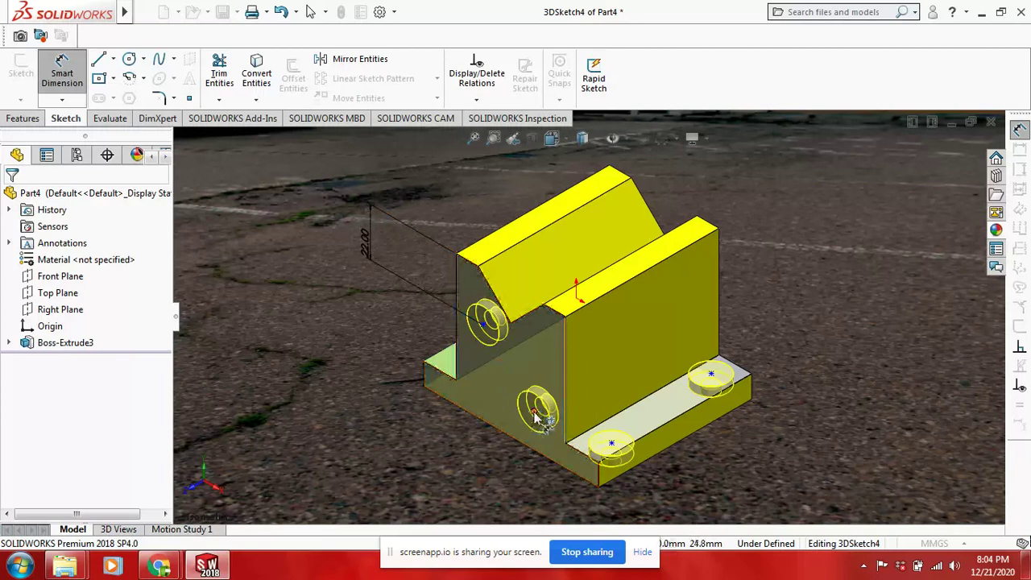
# Dimension the lower side hole and both flange holes 12 mm from their edges
pyautogui.click(536, 441)
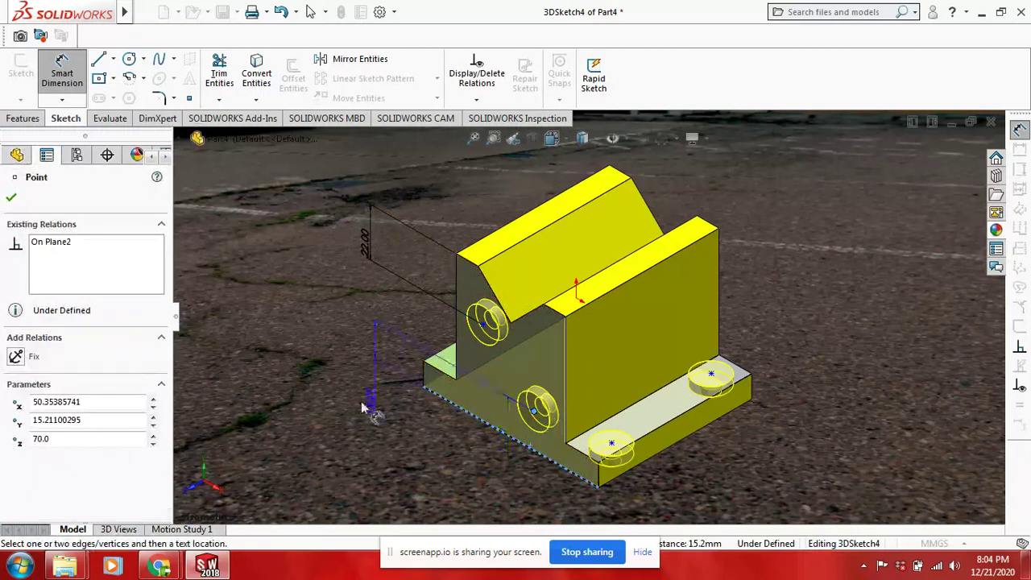
pyautogui.click(302, 376)
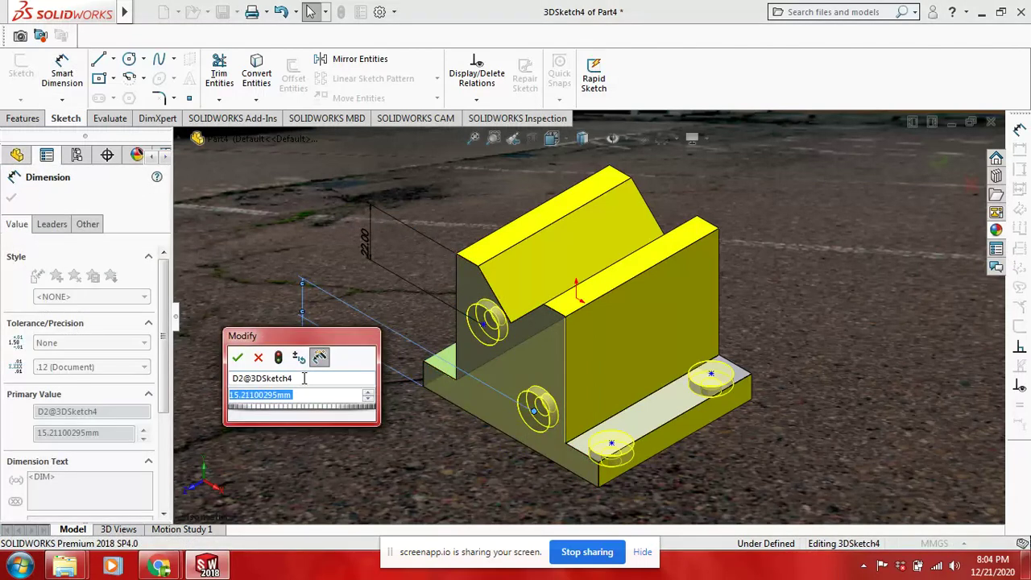
pyautogui.write('12')
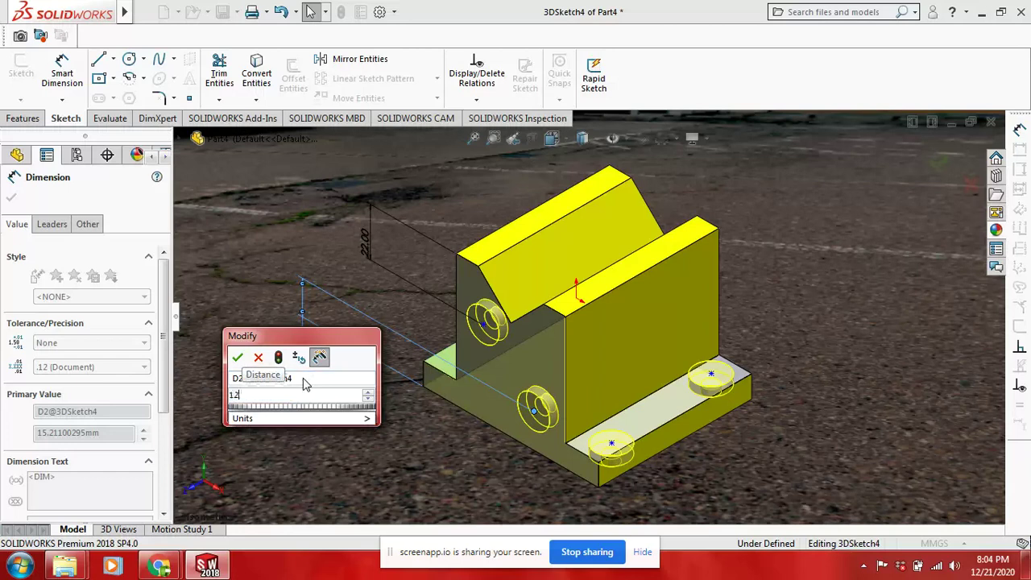
pyautogui.press('Return')
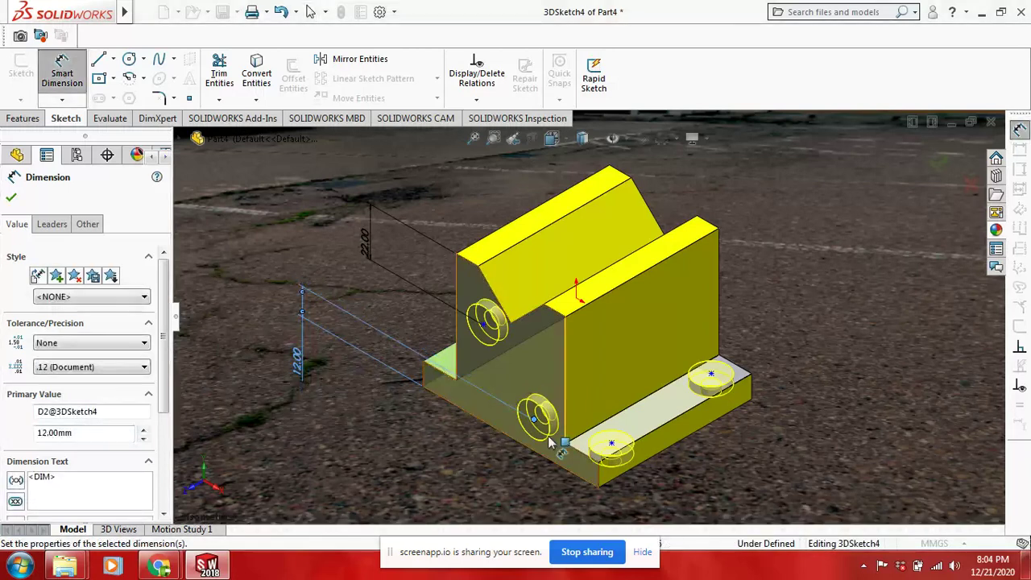
pyautogui.click(612, 444)
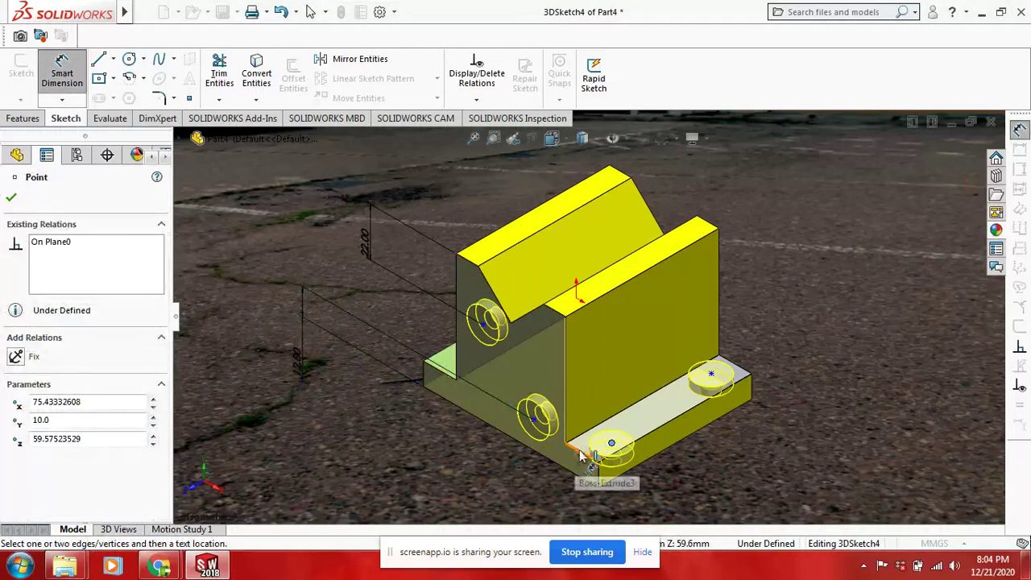
pyautogui.click(672, 492)
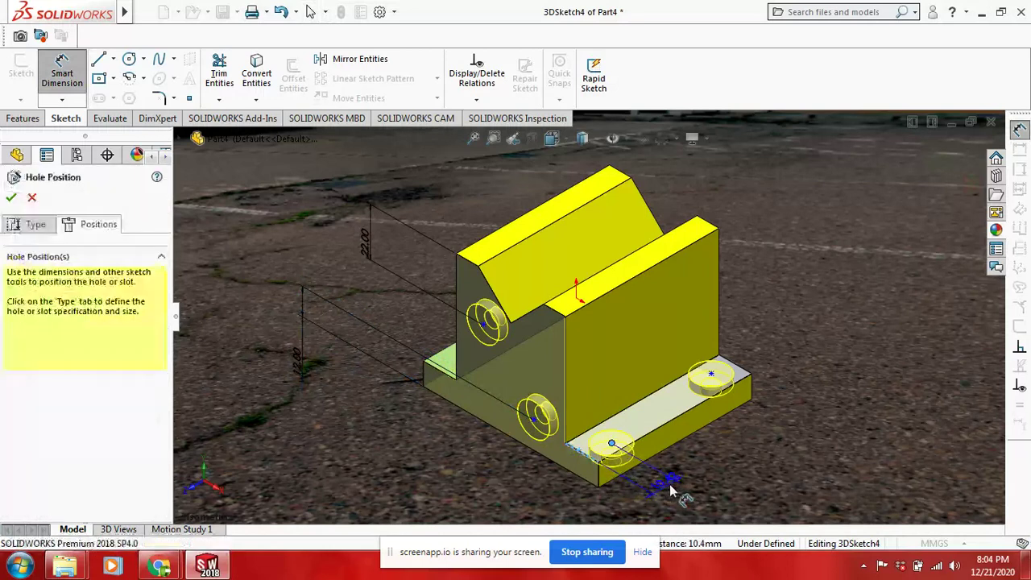
pyautogui.press('Return')
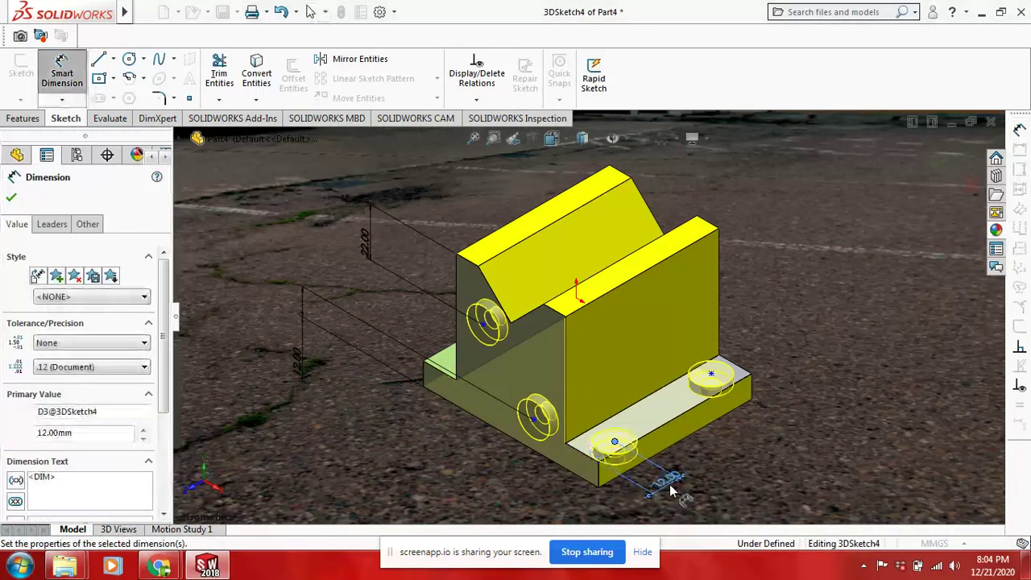
pyautogui.click(739, 371)
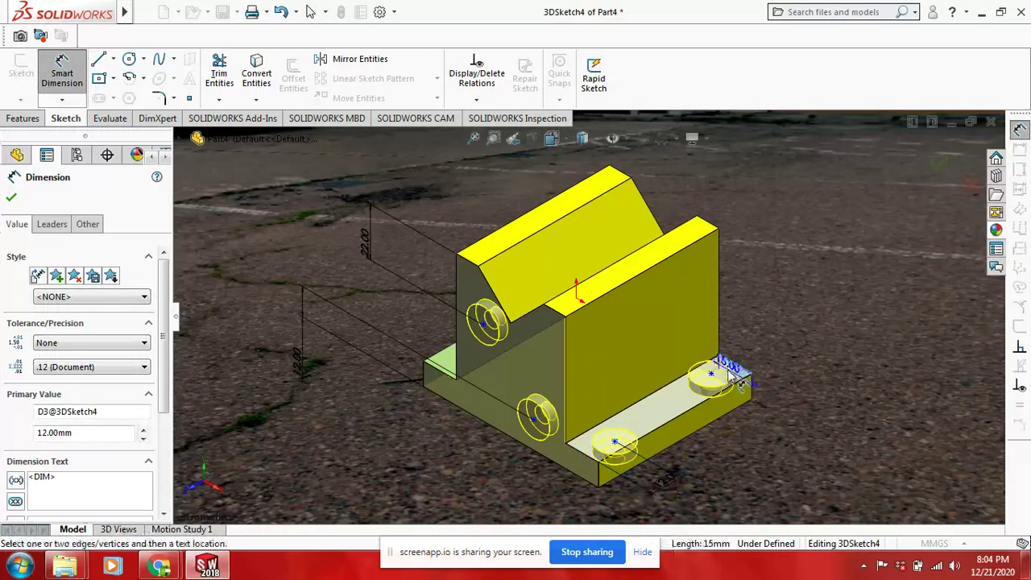
pyautogui.click(713, 374)
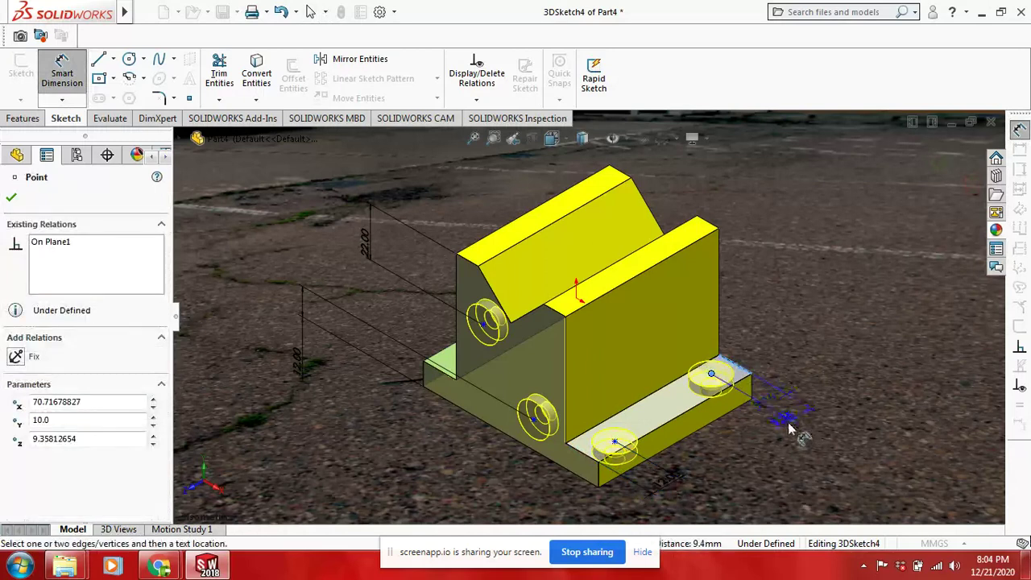
pyautogui.click(789, 429)
pyautogui.write('12')
pyautogui.press('Return')
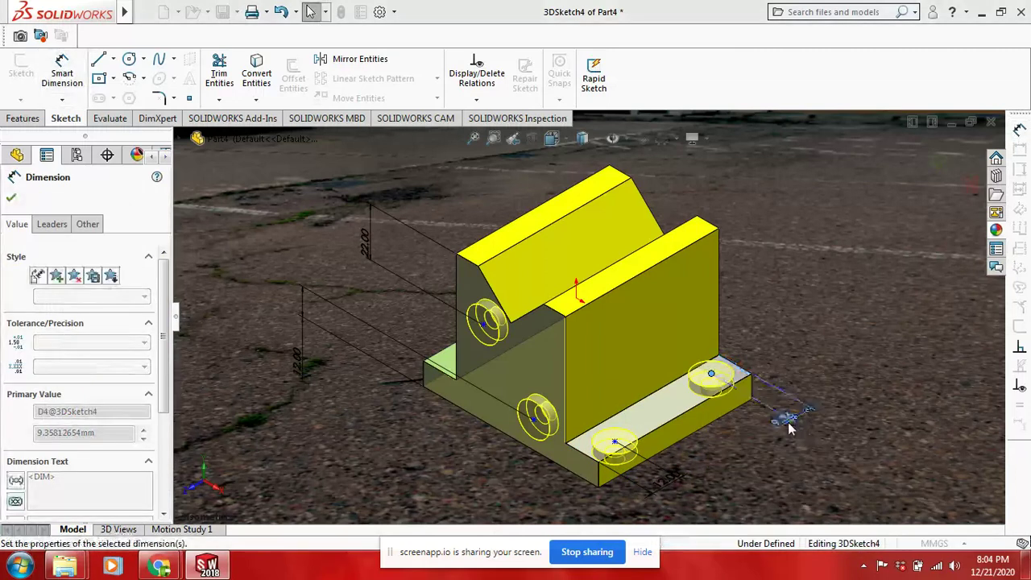
# Exit dimensioning and confirm to create the M6 counterbored hole feature
pyautogui.rightClick(377, 397)
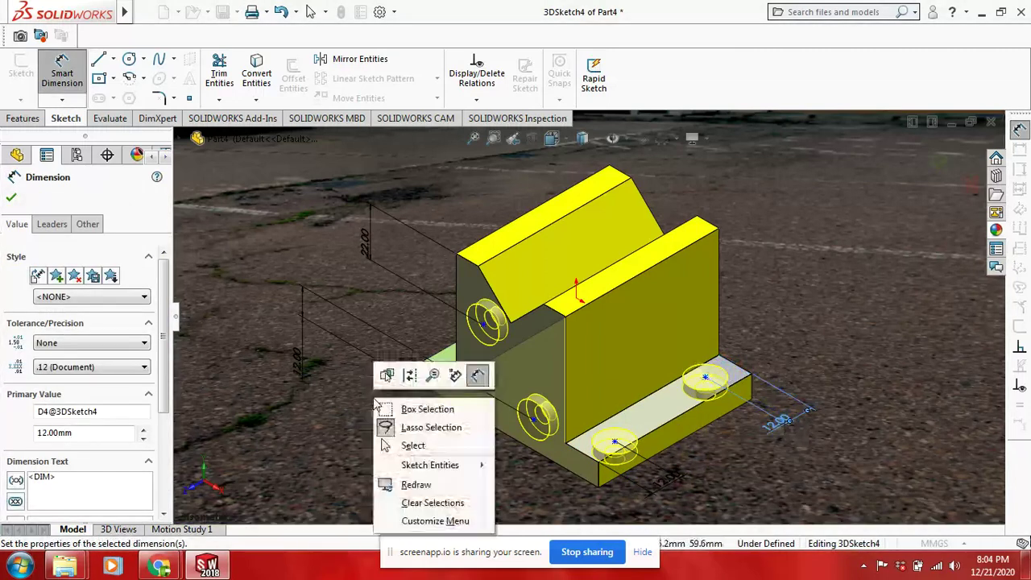
pyautogui.click(429, 444)
pyautogui.press('Escape')
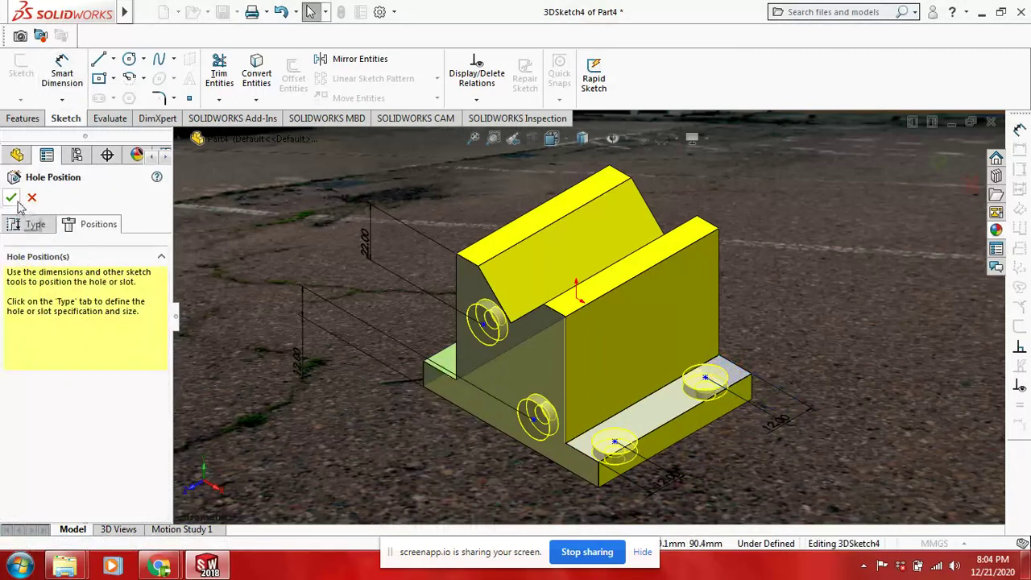
pyautogui.click(12, 198)
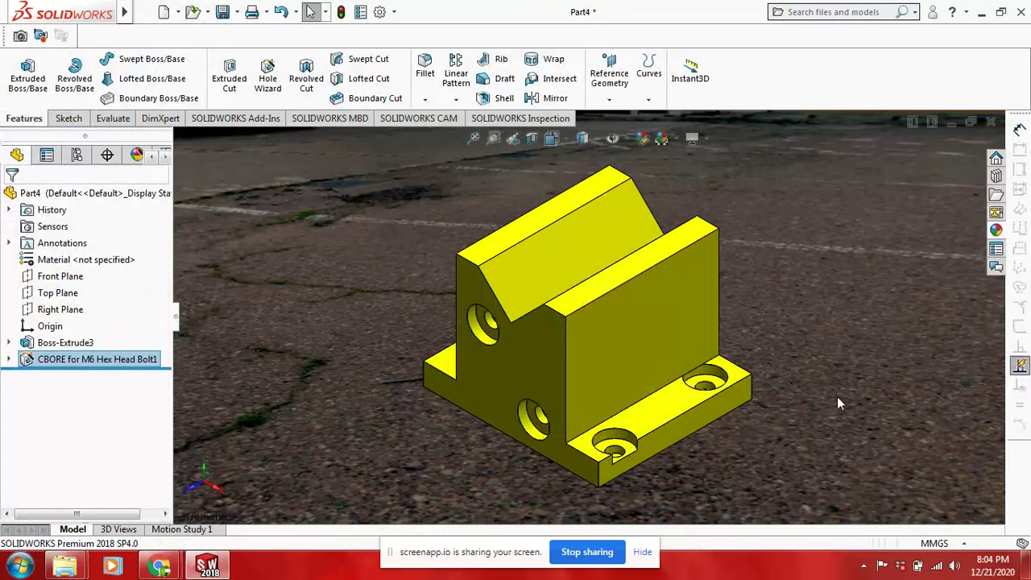
# Orbit the V-block with Rotate View until the plain flange faces forward
pyautogui.rightClick(839, 351)
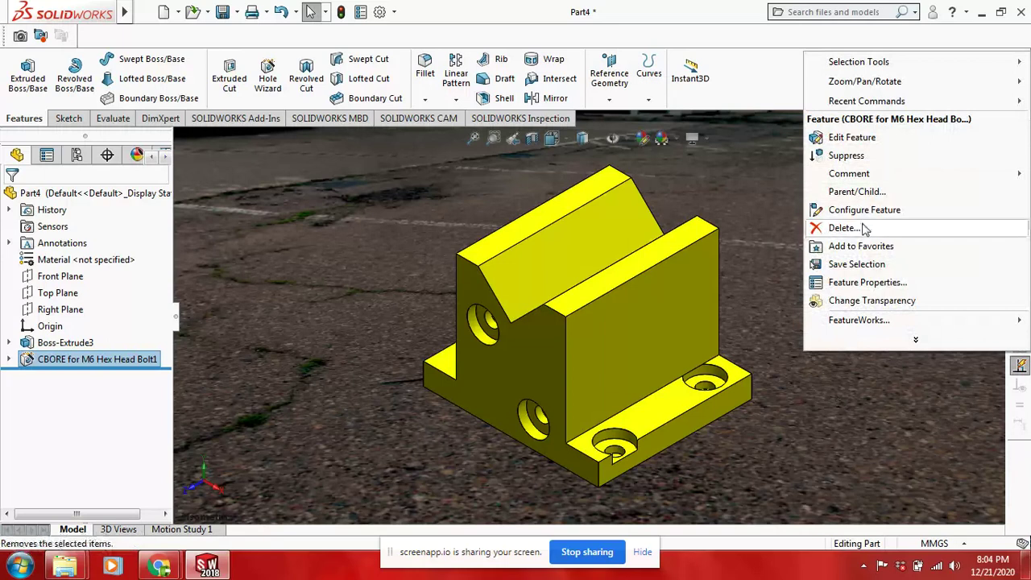
pyautogui.click(787, 270)
pyautogui.rightClick(787, 274)
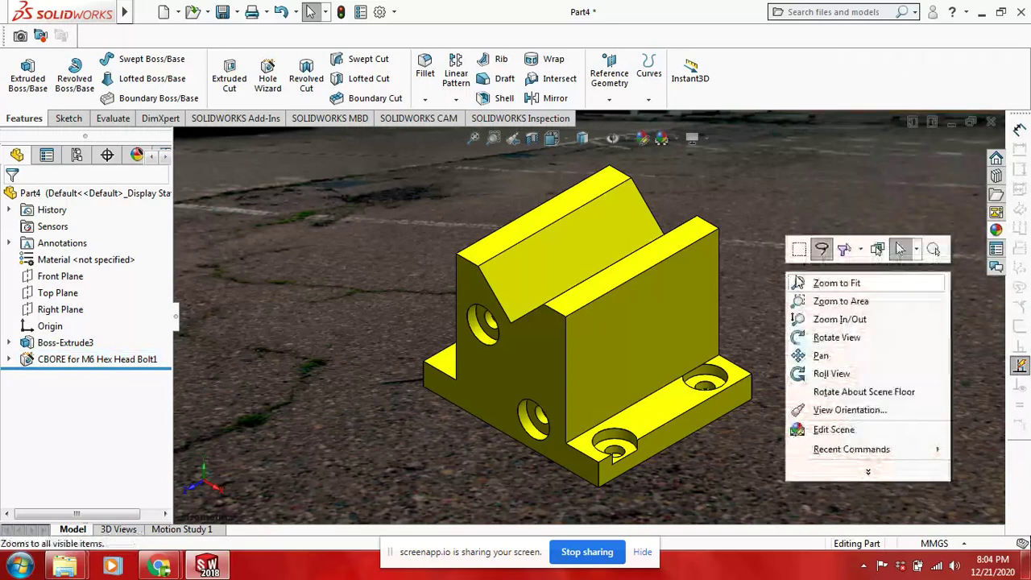
pyautogui.click(837, 338)
pyautogui.moveTo(770, 383)
pyautogui.mouseDown()
pyautogui.moveTo(741, 419)
pyautogui.moveTo(786, 341)
pyautogui.moveTo(793, 419)
pyautogui.moveTo(546, 361)
pyautogui.moveTo(578, 405)
pyautogui.moveTo(461, 276)
pyautogui.moveTo(523, 330)
pyautogui.moveTo(485, 357)
pyautogui.mouseUp()
pyautogui.moveTo(563, 417)
pyautogui.mouseDown()
pyautogui.moveTo(441, 313)
pyautogui.moveTo(443, 388)
pyautogui.moveTo(390, 403)
pyautogui.mouseUp()
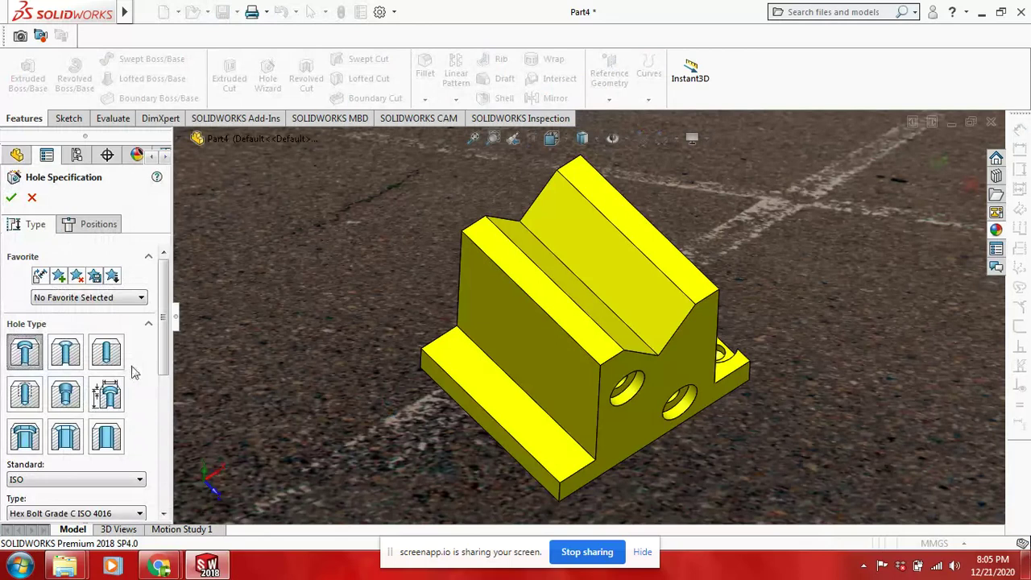
# Change the counterbore hole size to M5, keeping the Blind 7.0 mm depth
pyautogui.scroll(-3, 133, 372)
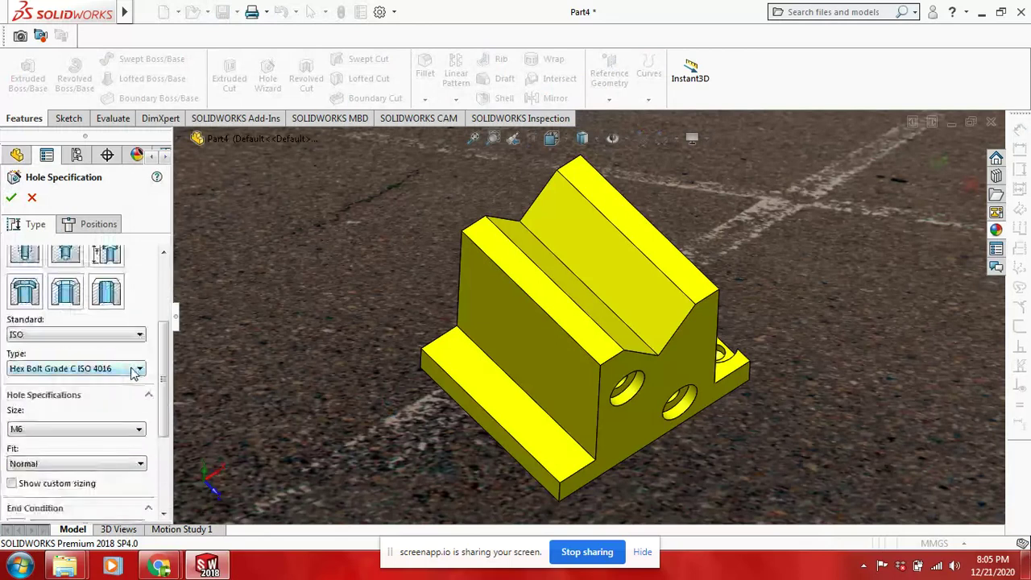
pyautogui.click(138, 431)
pyautogui.scroll(2, 114, 443)
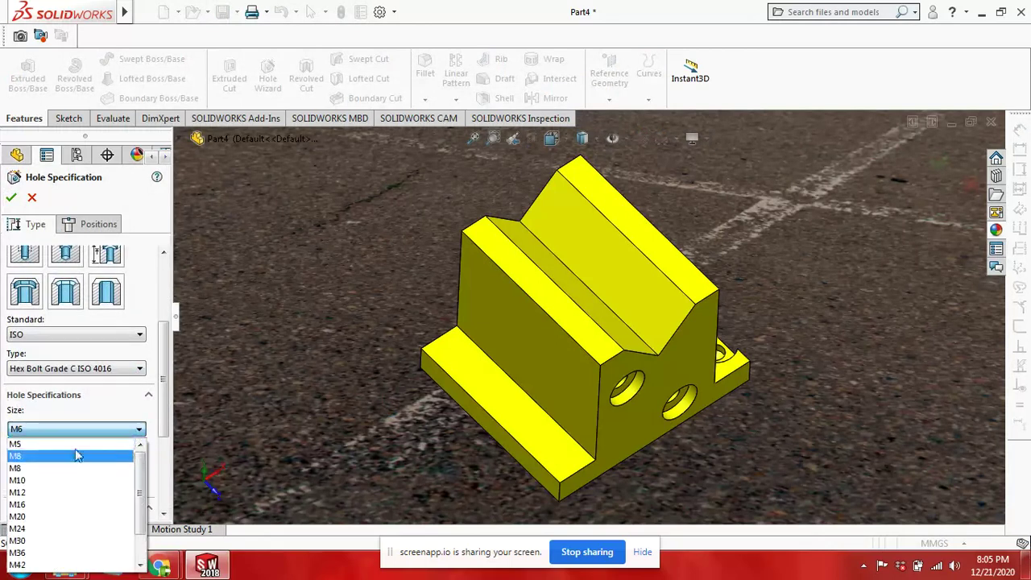
pyautogui.click(58, 448)
pyautogui.scroll(-3, 98, 418)
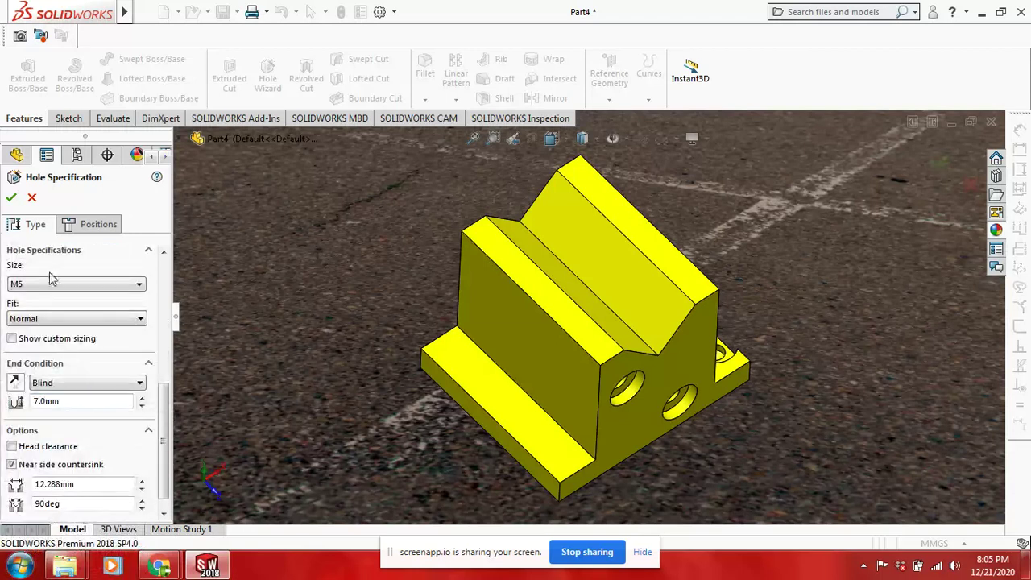
pyautogui.click(91, 229)
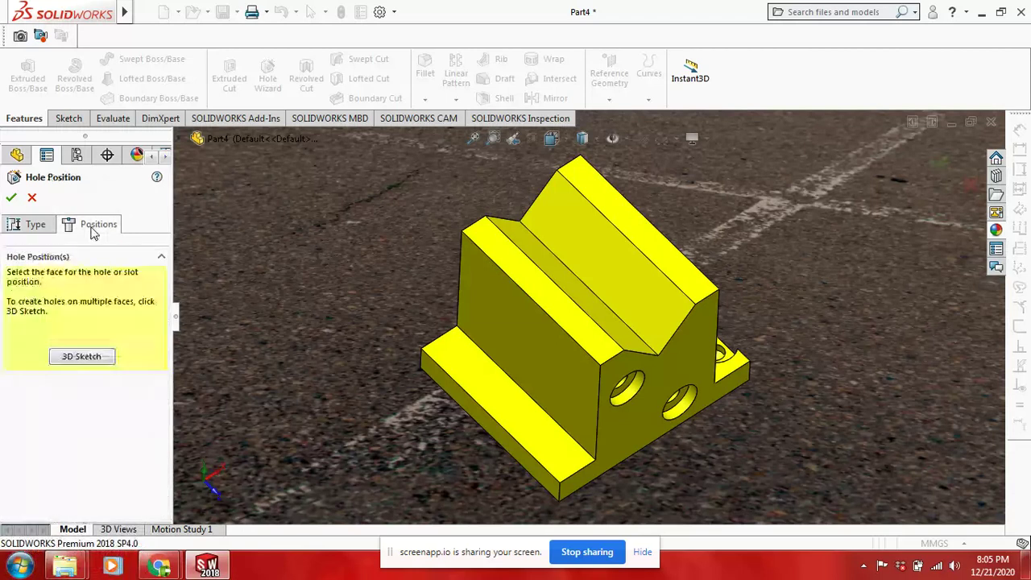
pyautogui.click(111, 358)
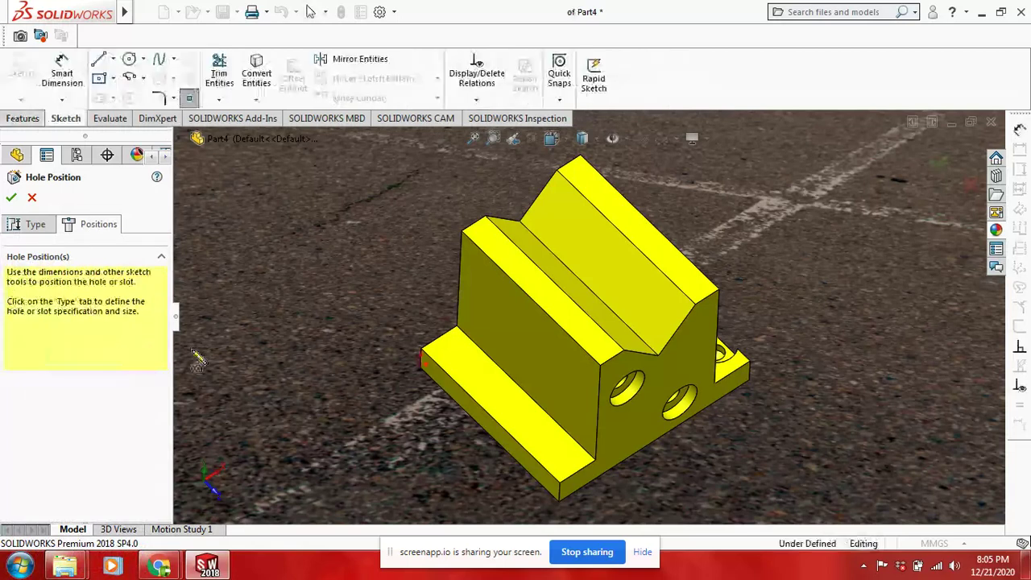
# Place two hole points on the plain flange and dimension the first 12 mm from the edge
pyautogui.click(452, 349)
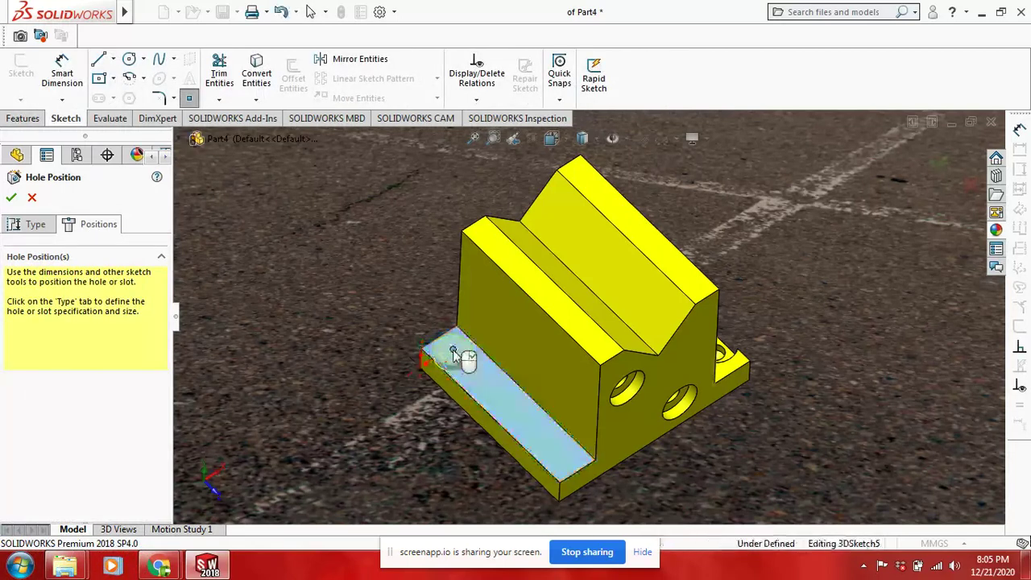
pyautogui.click(557, 446)
pyautogui.click(62, 71)
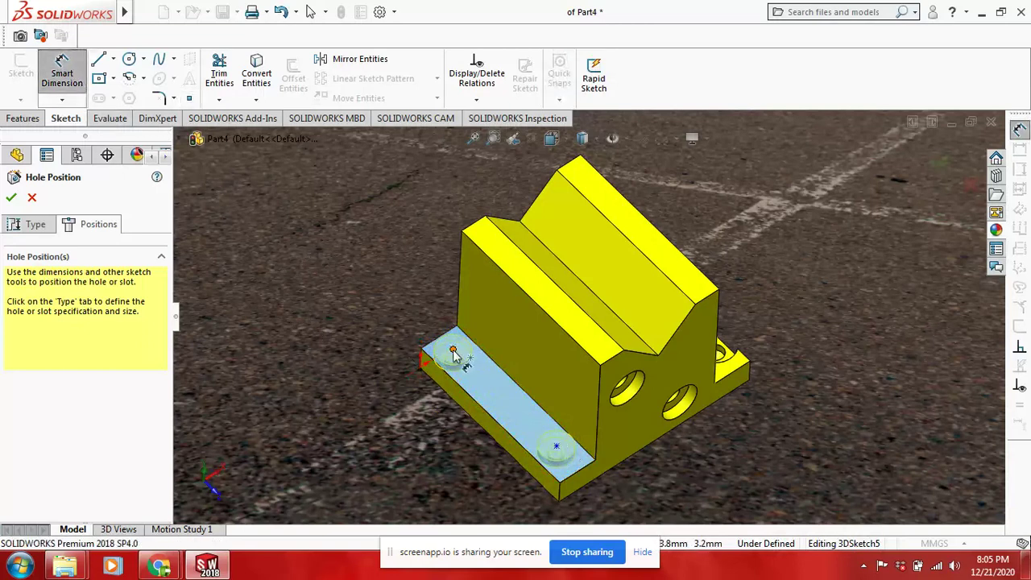
pyautogui.click(435, 348)
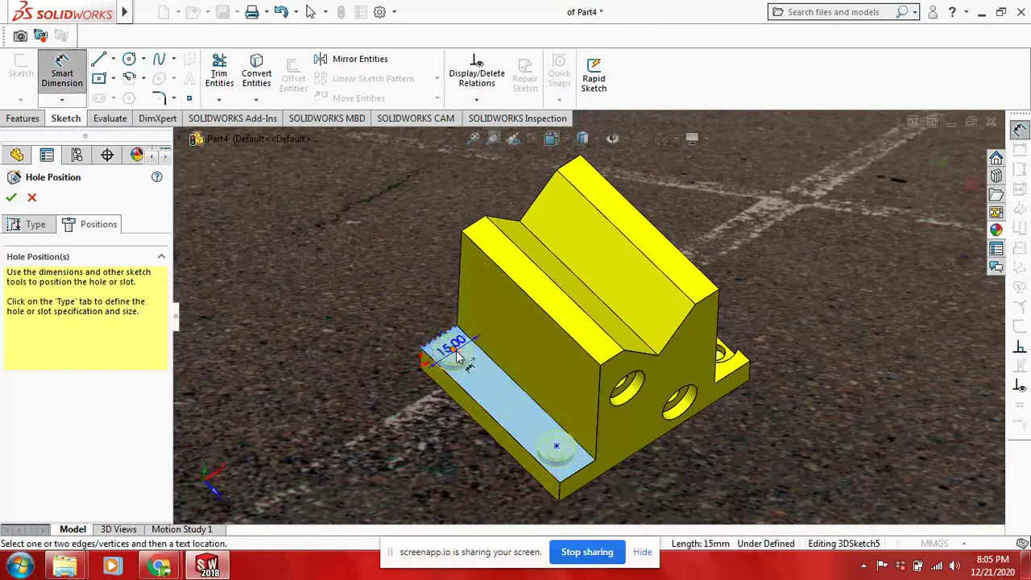
pyautogui.click(455, 355)
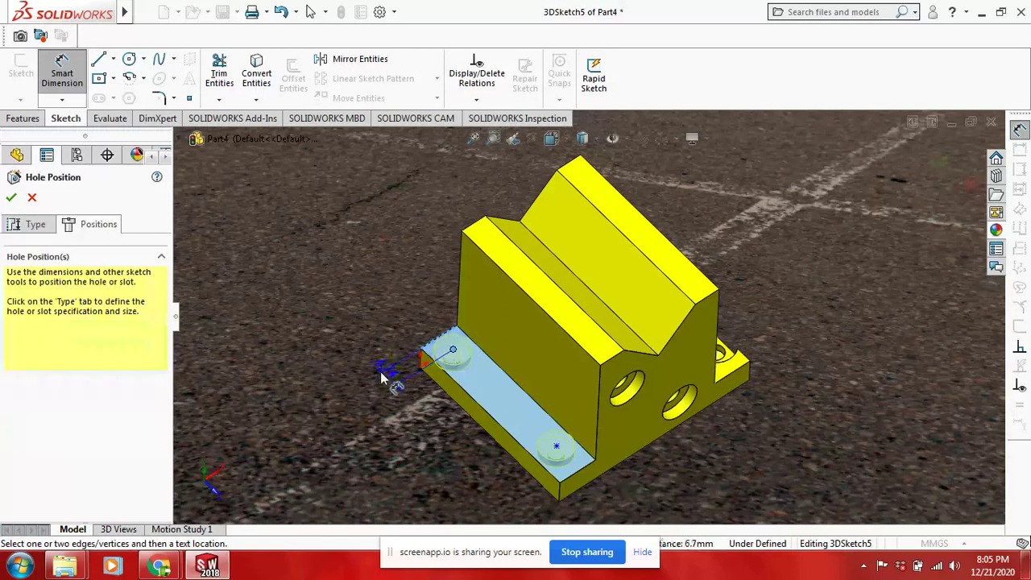
pyautogui.click(383, 379)
pyautogui.write('12')
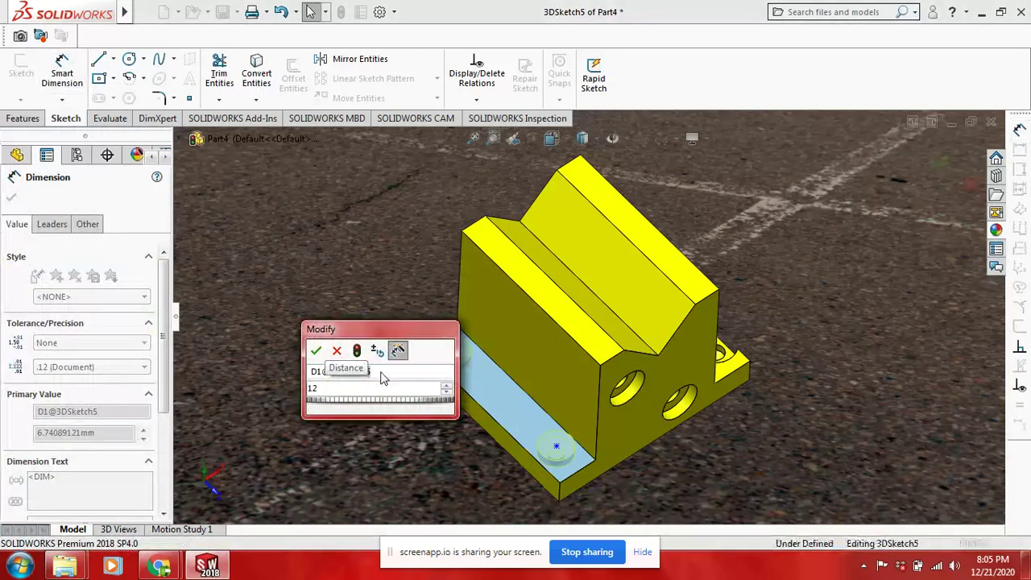
pyautogui.press('Return')
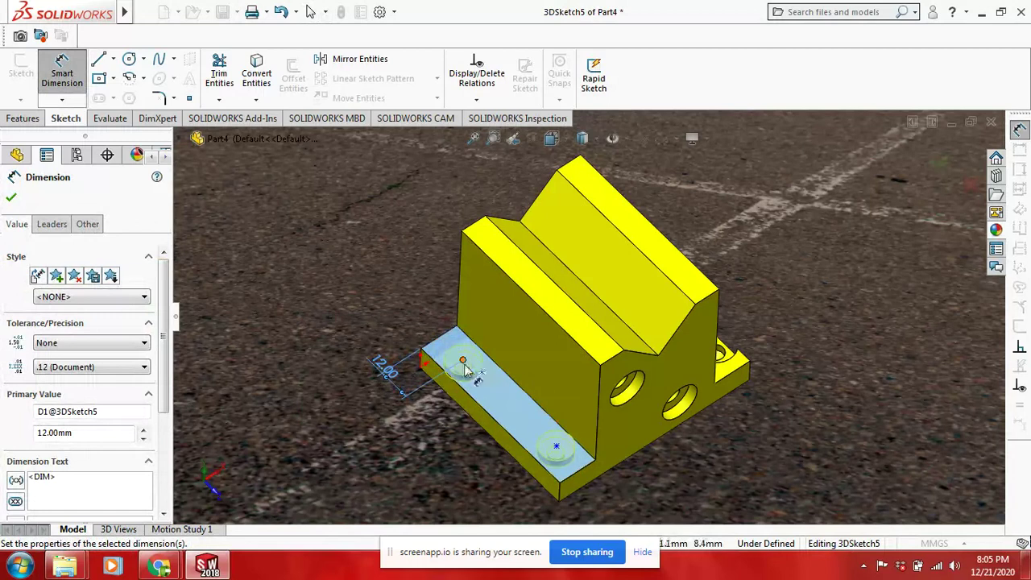
# Add end-distance dimensions to both holes, setting the first hole's to 8.5 mm
pyautogui.click(463, 365)
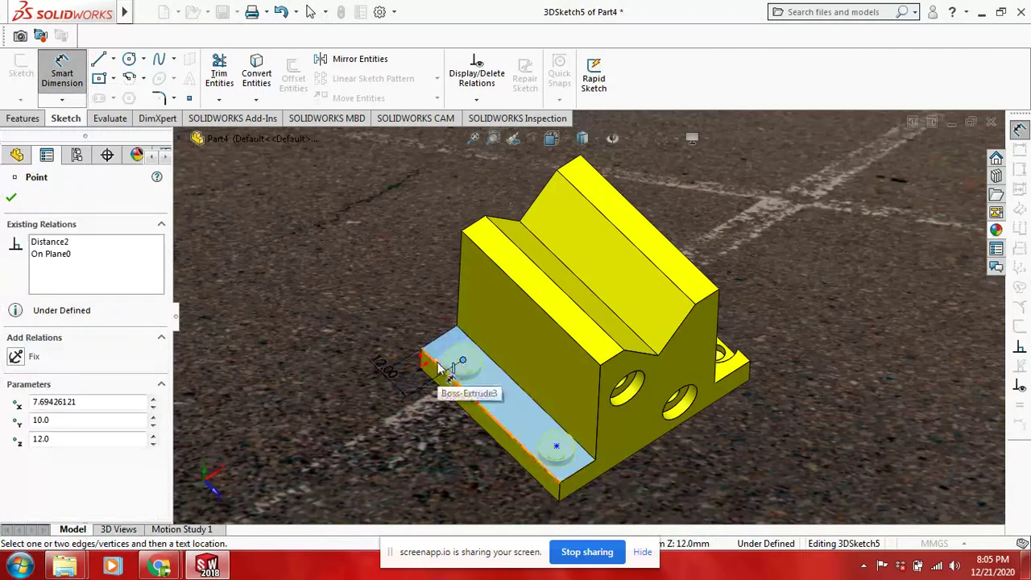
pyautogui.click(389, 316)
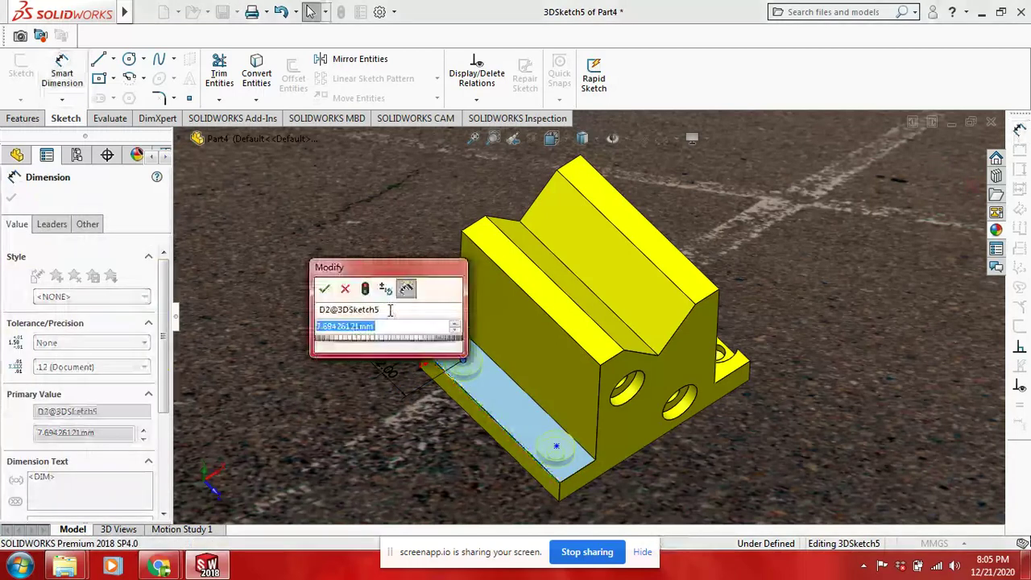
pyautogui.write('7')
pyautogui.press('Return')
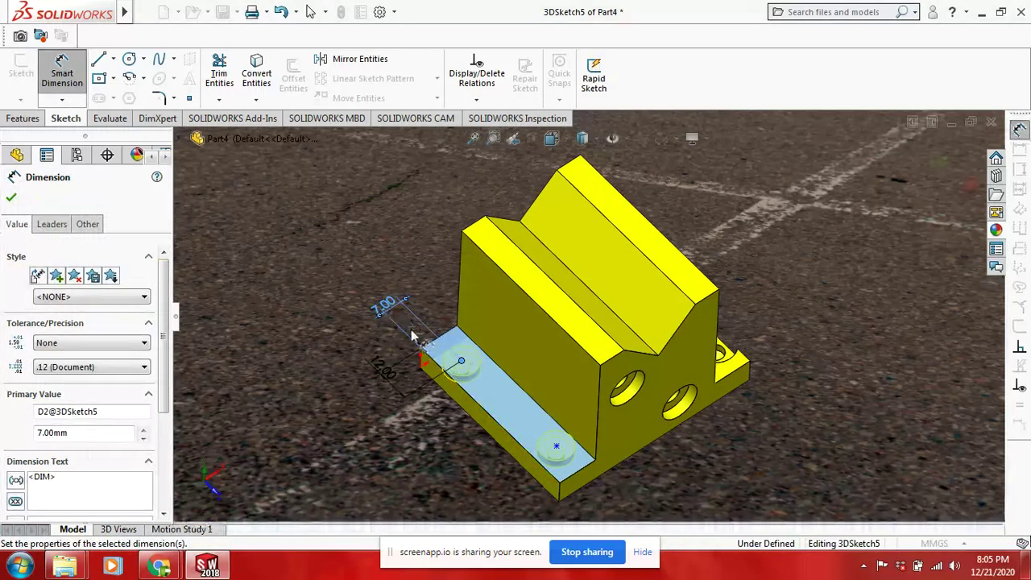
pyautogui.click(556, 446)
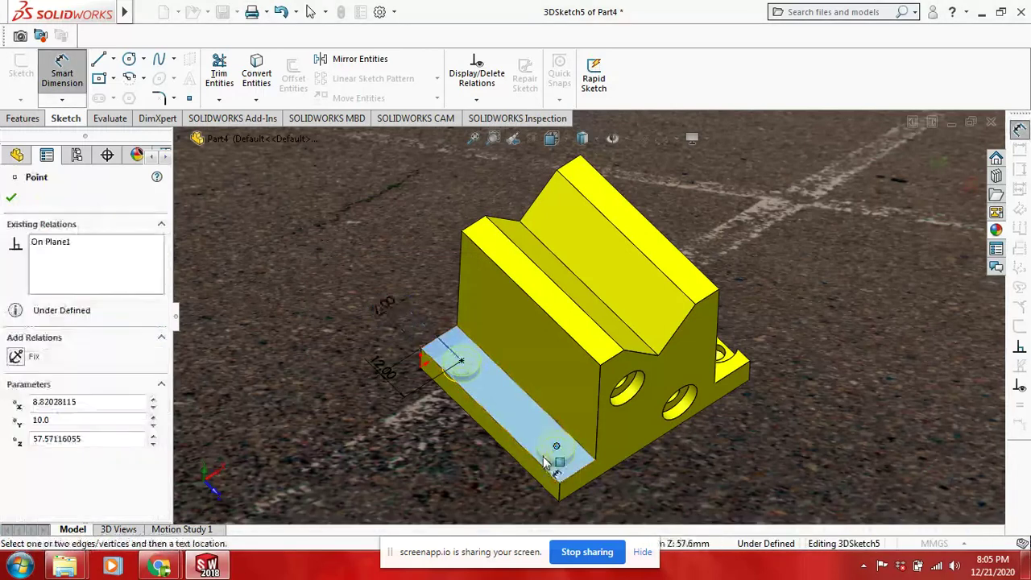
pyautogui.click(606, 514)
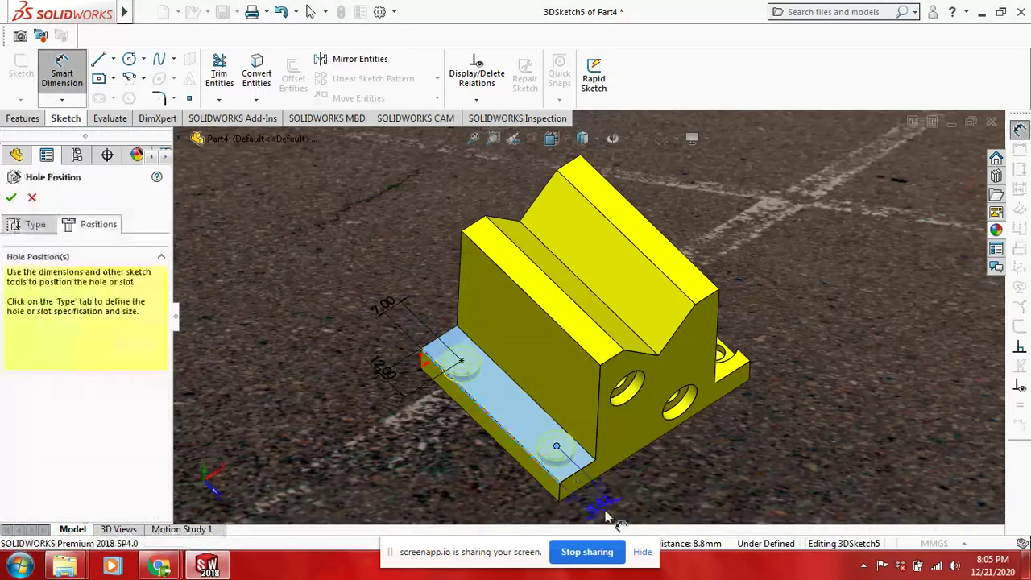
pyautogui.click(606, 514)
pyautogui.write('7')
pyautogui.press('Return')
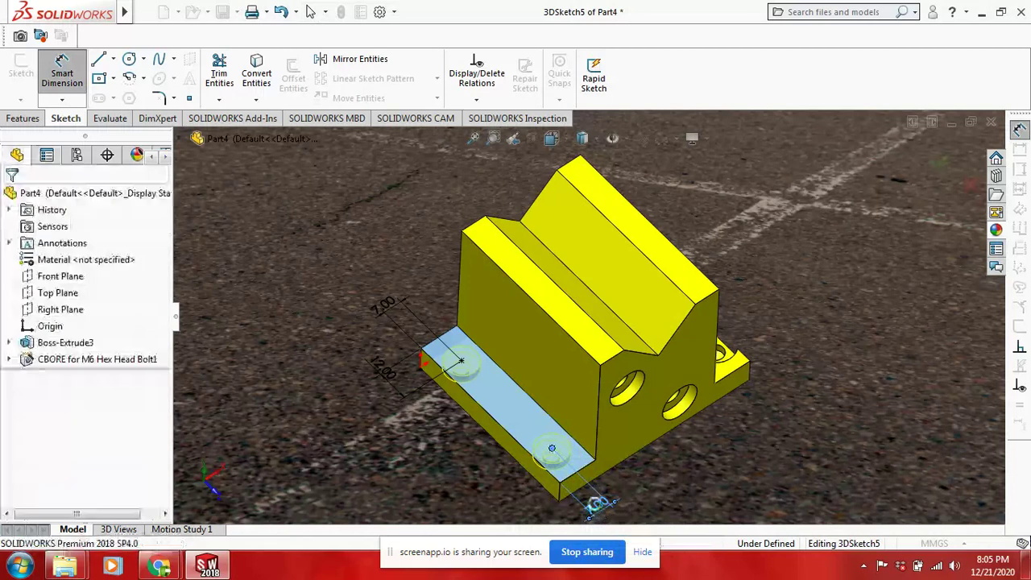
pyautogui.doubleClick(596, 509)
pyautogui.write('8')
pyautogui.press('Return')
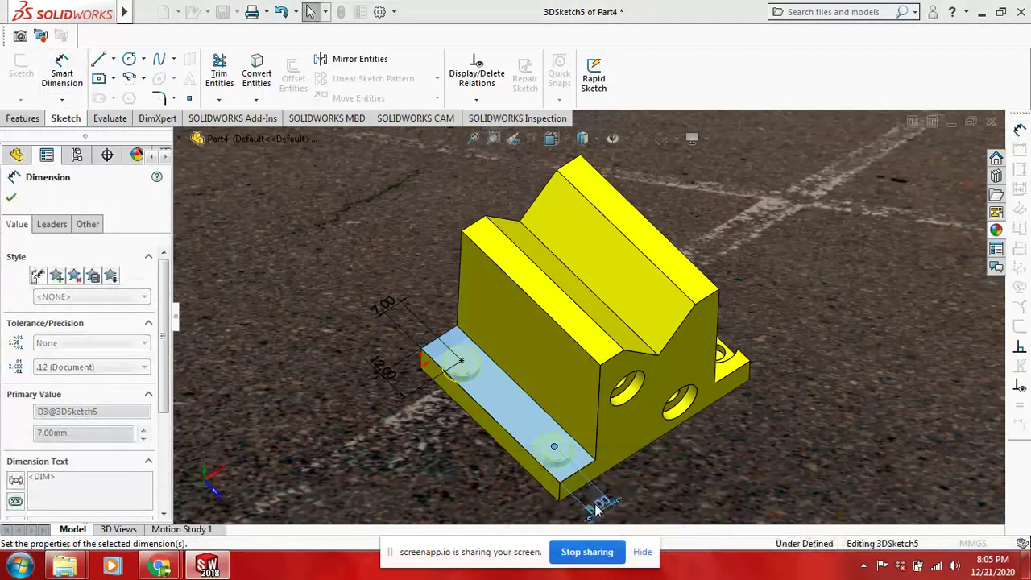
pyautogui.doubleClick(384, 305)
pyautogui.write('8.5')
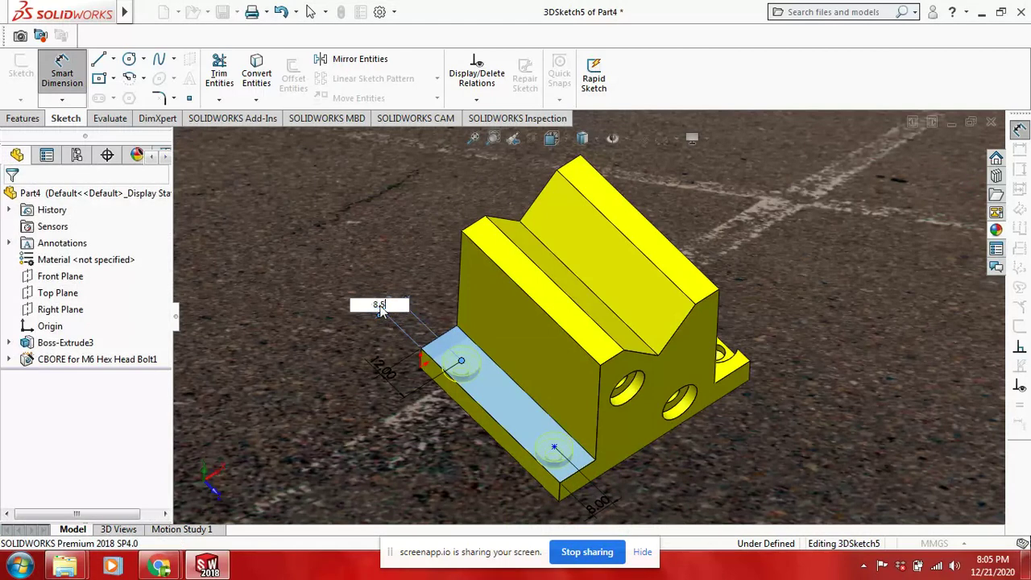
pyautogui.press('Return')
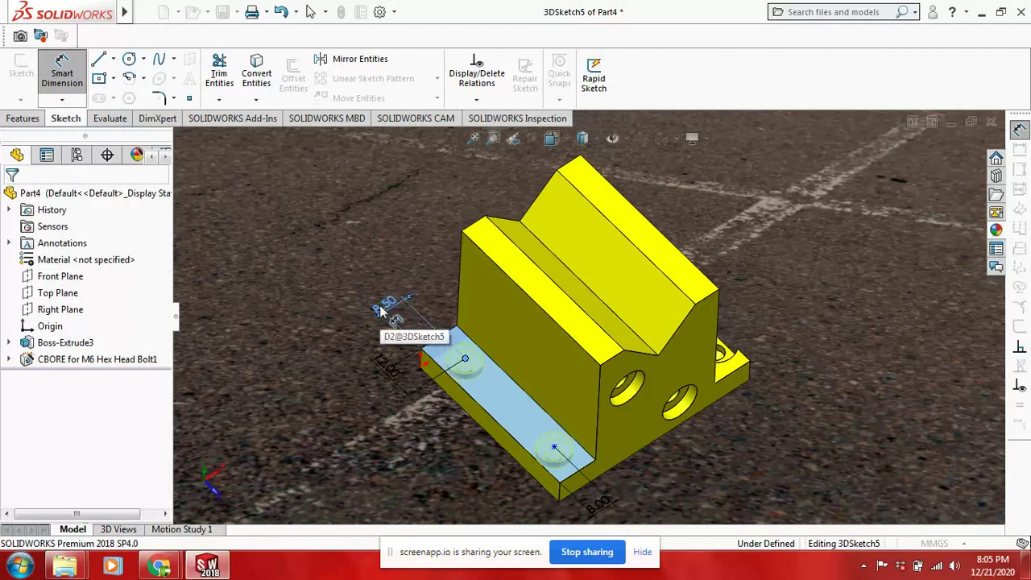
# Set the second hole's end distance to 8.5 mm and its edge distance to 12 mm
pyautogui.click(603, 506)
pyautogui.click(602, 503)
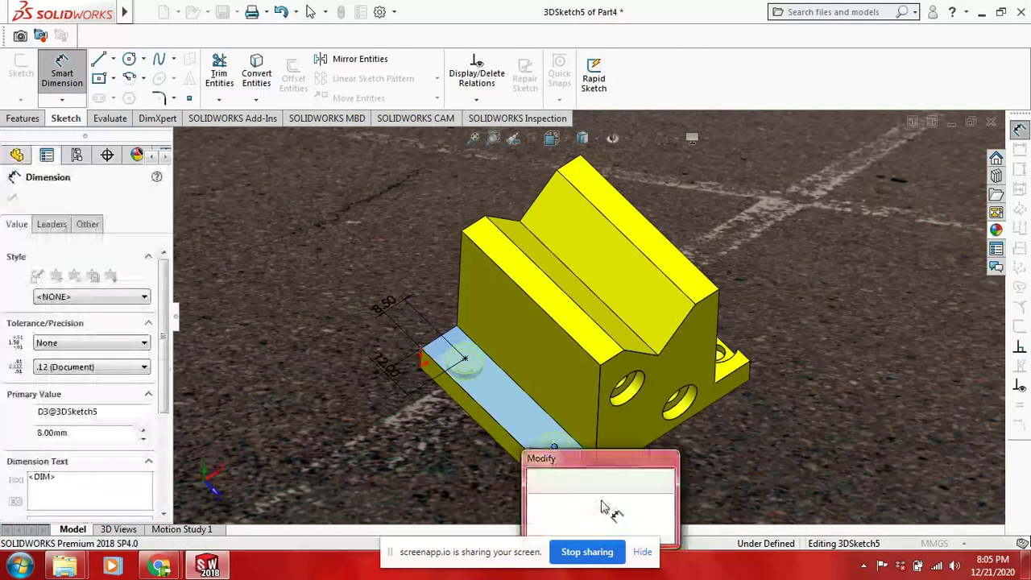
pyautogui.write('8.5')
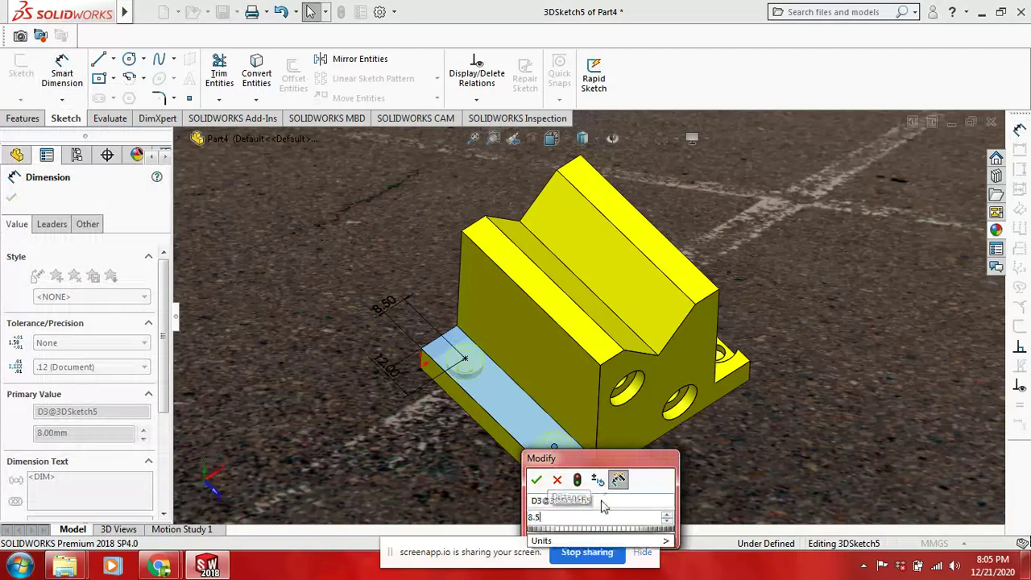
pyautogui.press('Return')
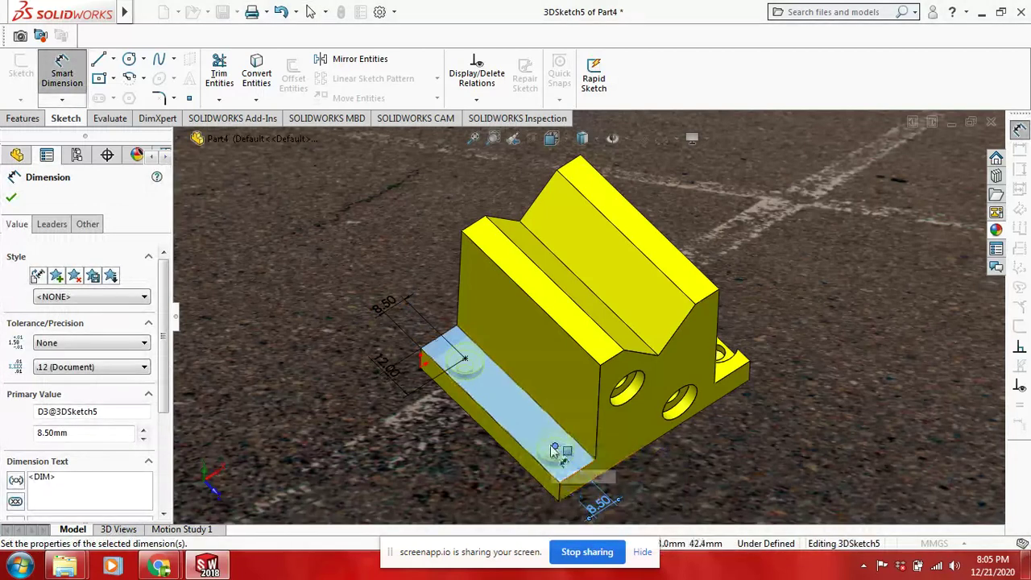
pyautogui.click(566, 475)
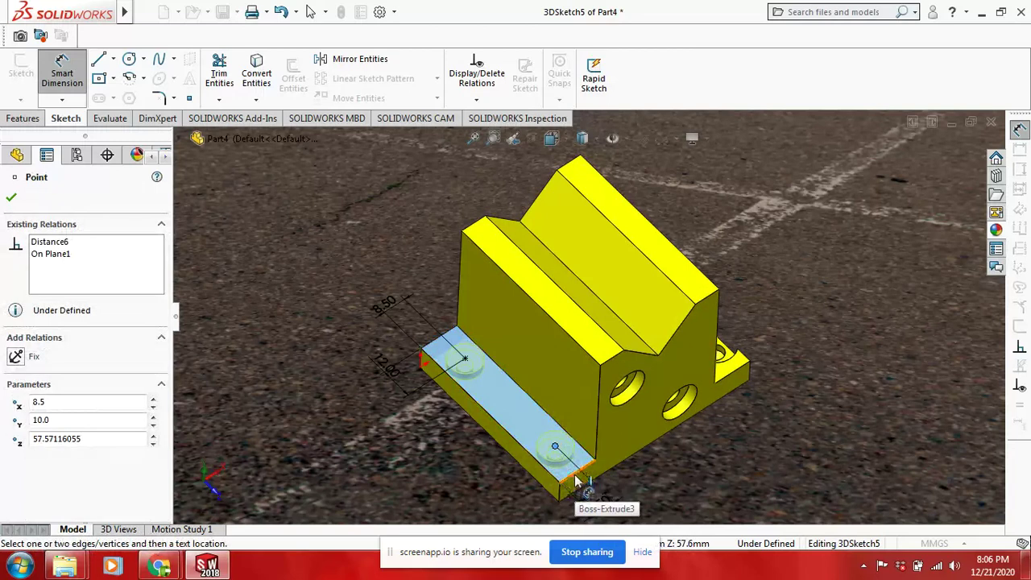
pyautogui.click(510, 496)
pyautogui.click(506, 497)
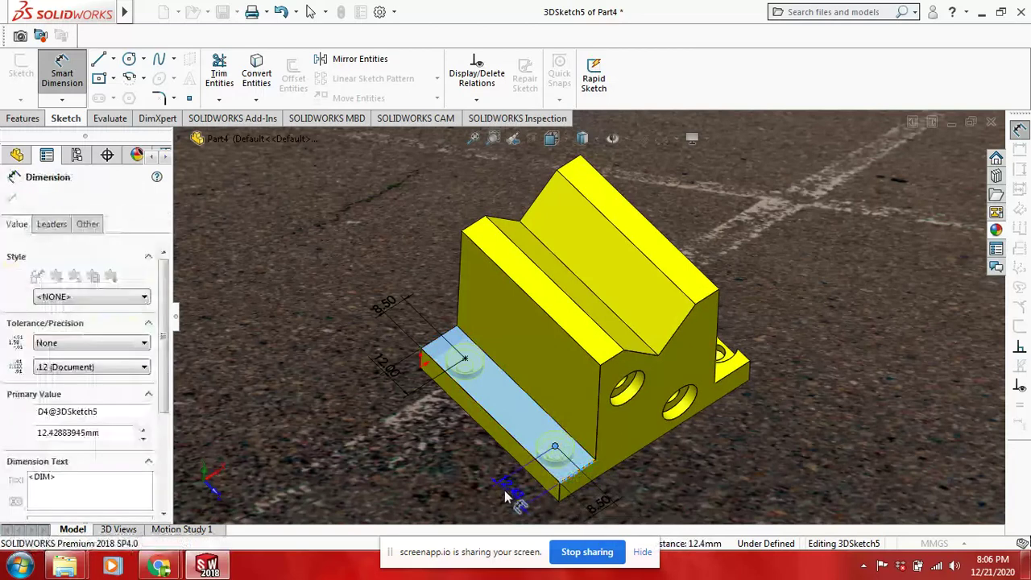
pyautogui.write('12')
pyautogui.press('Return')
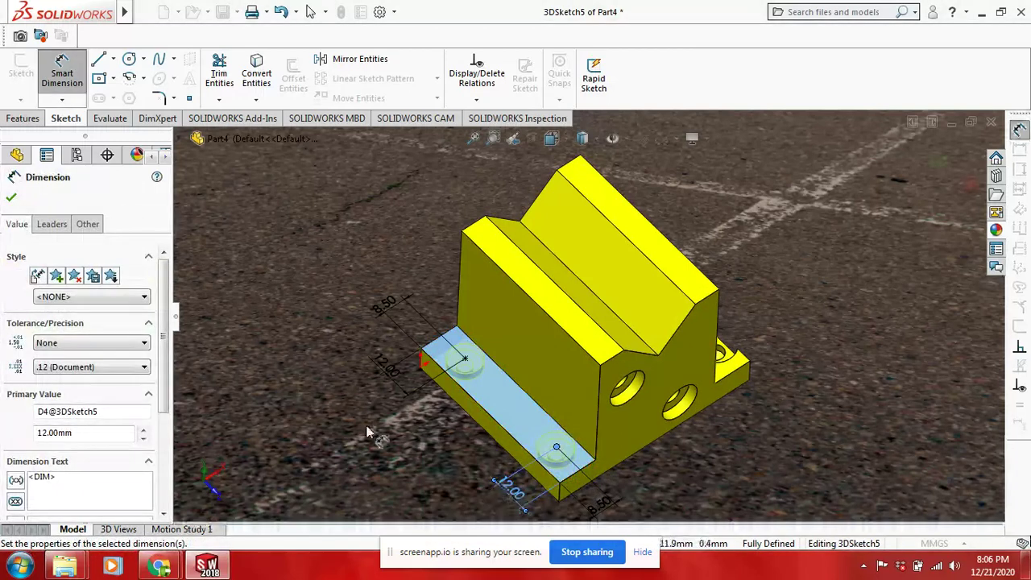
pyautogui.rightClick(364, 426)
pyautogui.click(392, 456)
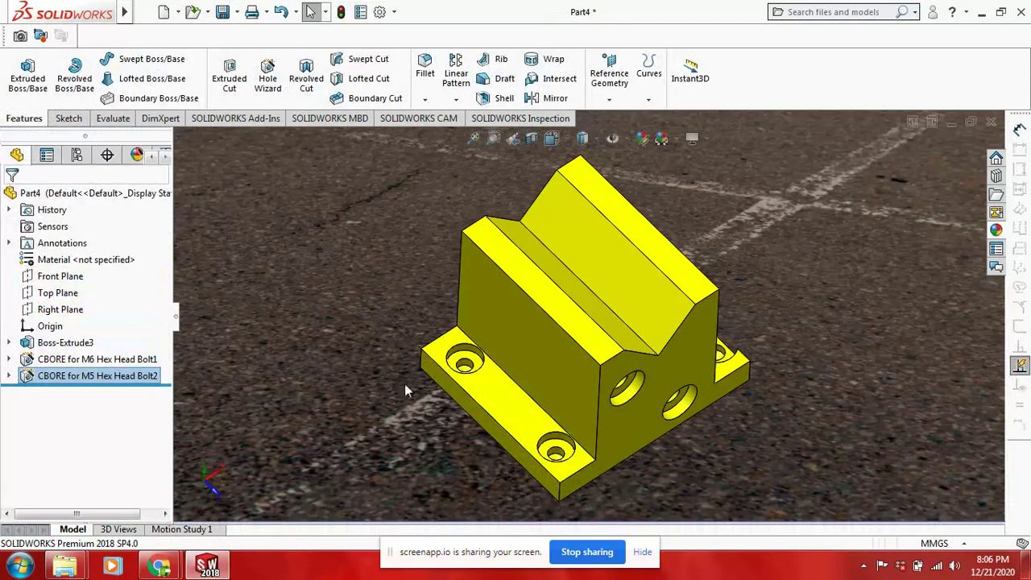
# Orbit the V-block over until its flat bottom face is in view
pyautogui.click(338, 324)
pyautogui.rightClick(301, 272)
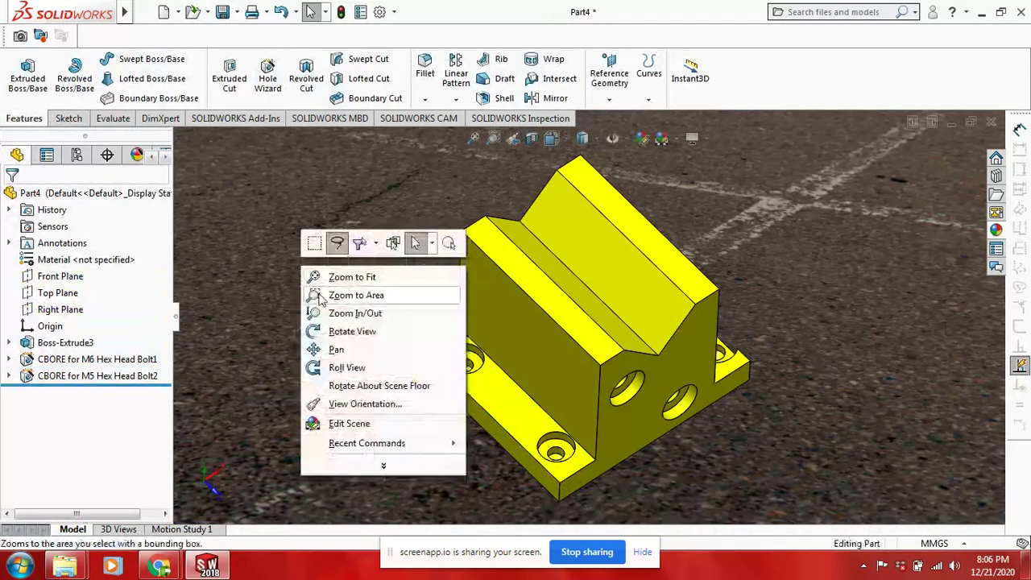
pyautogui.click(346, 331)
pyautogui.moveTo(340, 330)
pyautogui.mouseDown()
pyautogui.moveTo(466, 501)
pyautogui.moveTo(415, 387)
pyautogui.moveTo(462, 411)
pyautogui.mouseUp()
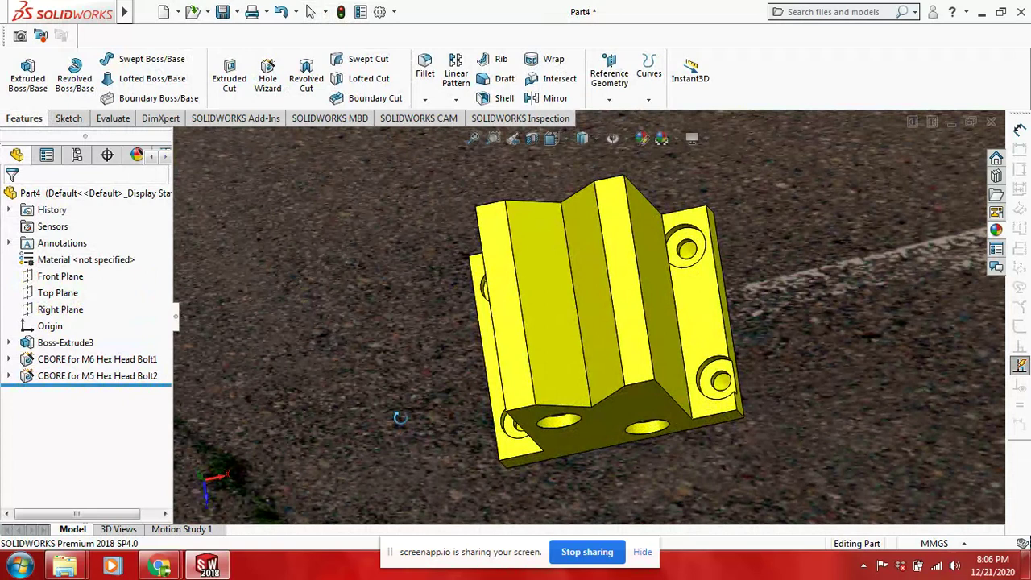
pyautogui.moveTo(399, 418); pyautogui.dragTo(601, 311)
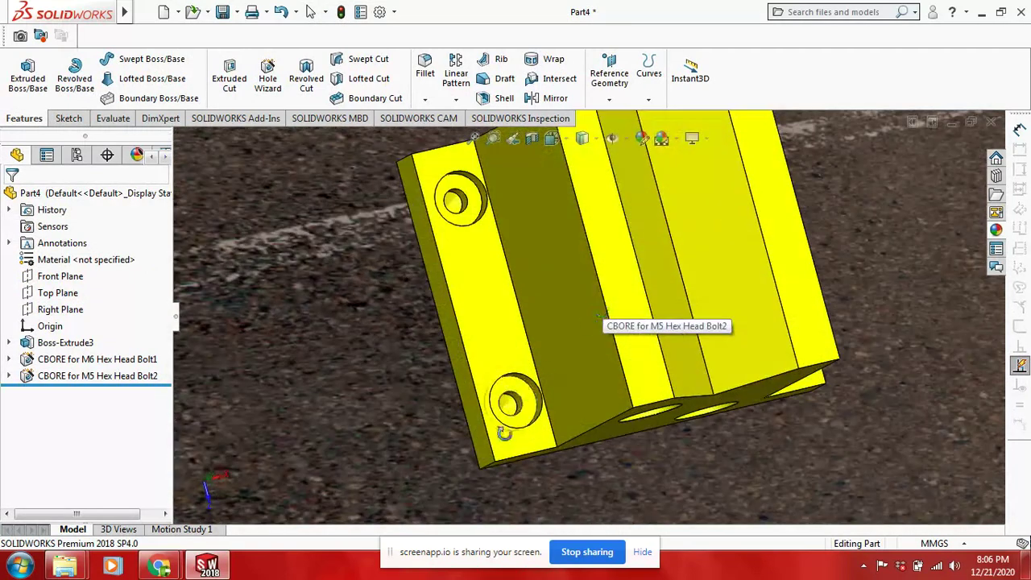
pyautogui.moveTo(503, 433)
pyautogui.mouseDown()
pyautogui.moveTo(524, 376)
pyautogui.moveTo(437, 233)
pyautogui.moveTo(419, 287)
pyautogui.moveTo(433, 336)
pyautogui.moveTo(466, 374)
pyautogui.moveTo(405, 347)
pyautogui.moveTo(580, 407)
pyautogui.moveTo(478, 242)
pyautogui.moveTo(478, 172)
pyautogui.moveTo(479, 295)
pyautogui.mouseUp()
pyautogui.press('Escape')
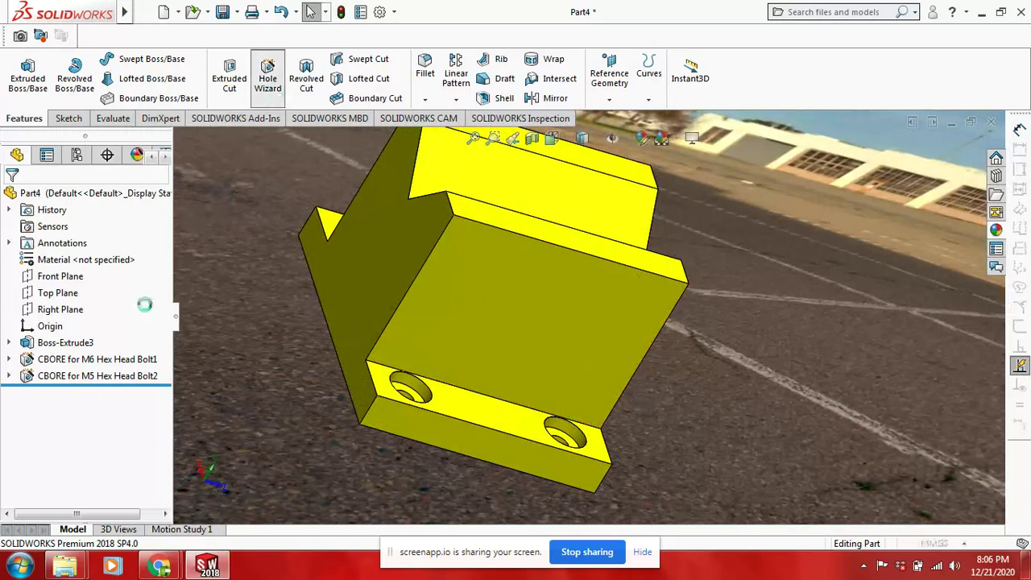
# Set the new hole to an ISO 7046-1 flat-head countersink, size M8, Blind 10 mm
pyautogui.click(78, 359)
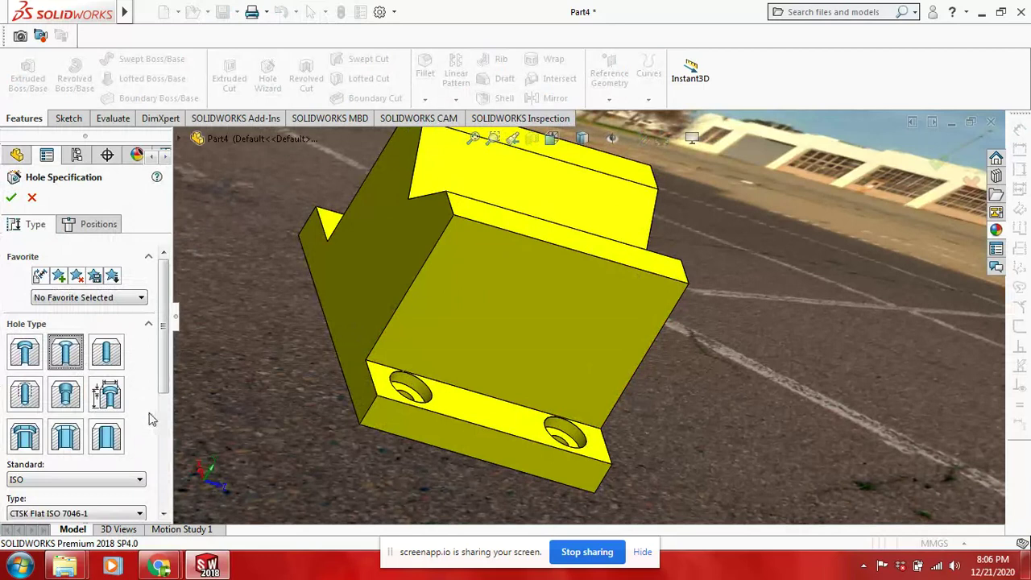
pyautogui.scroll(-2, 141, 410)
pyautogui.scroll(-1, 121, 407)
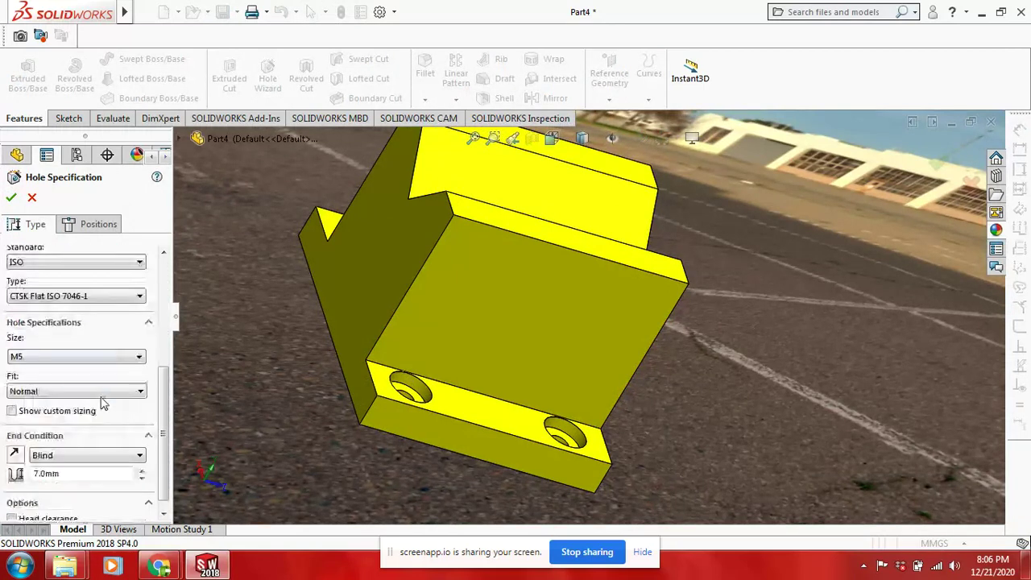
pyautogui.click(86, 360)
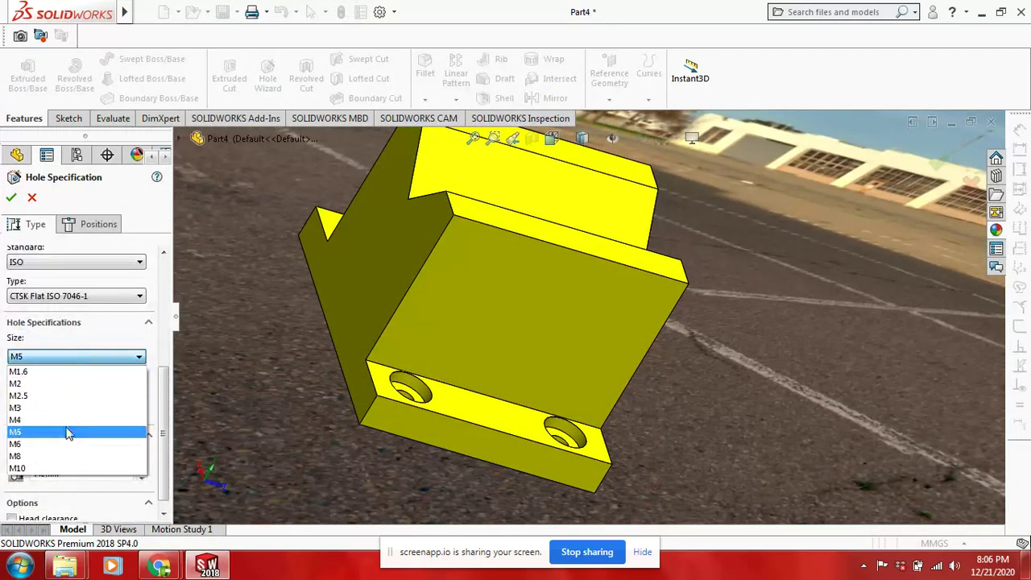
pyautogui.click(72, 456)
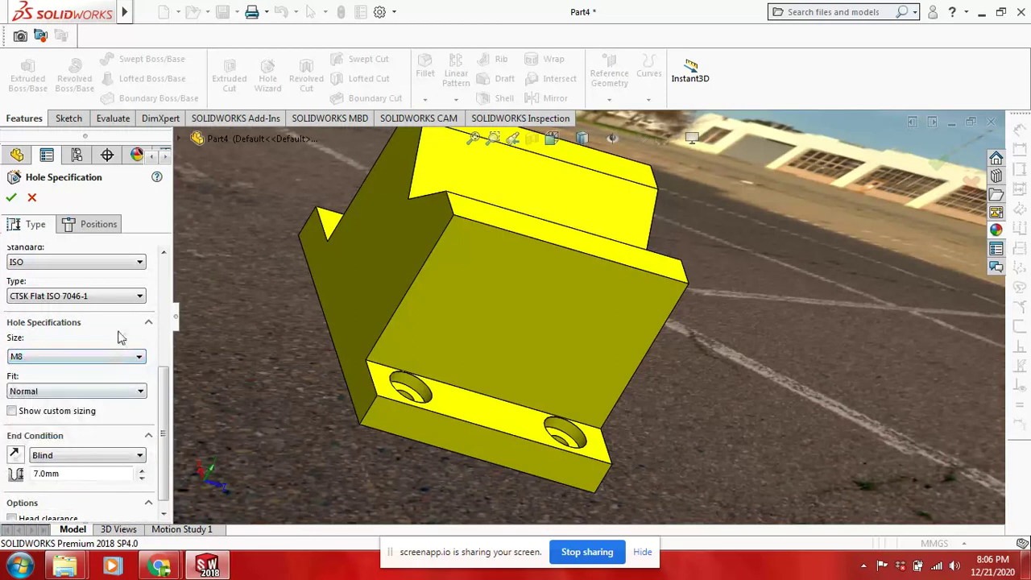
pyautogui.click(120, 323)
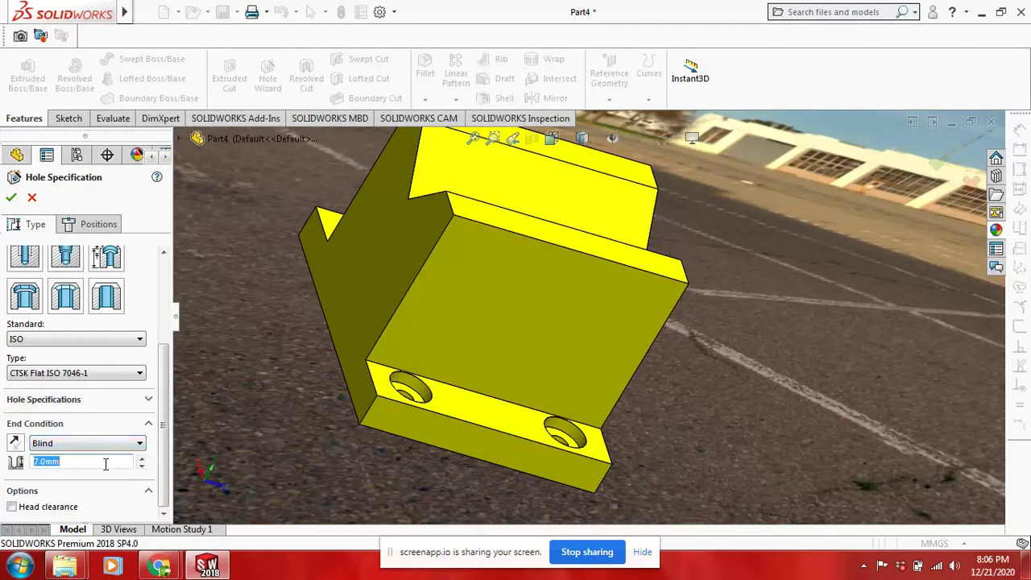
pyautogui.write('10')
pyautogui.click(11, 200)
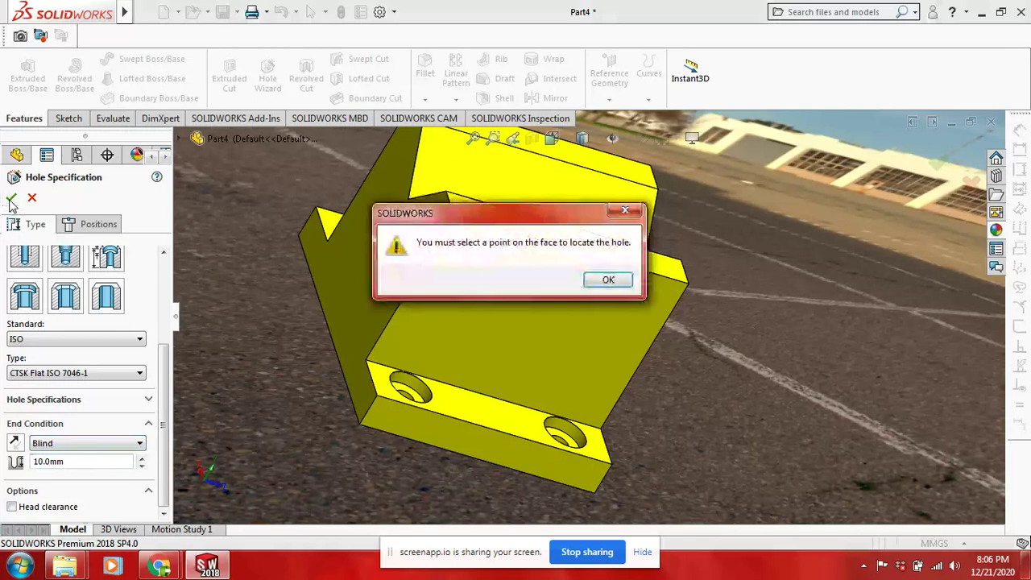
pyautogui.click(608, 280)
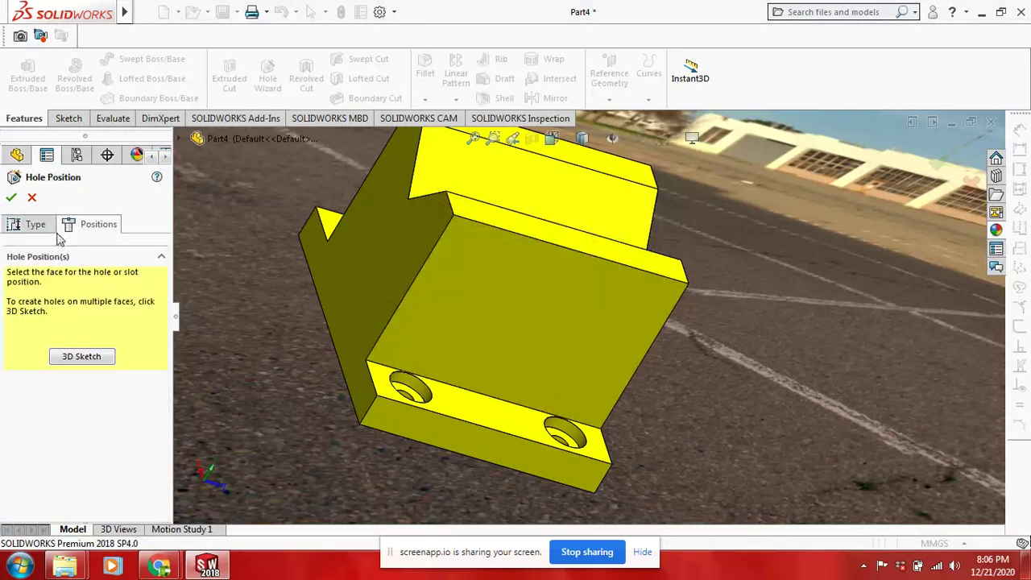
# Place two hole centres on the bottom face and dimension the first 15 mm from the left edge
pyautogui.click(81, 357)
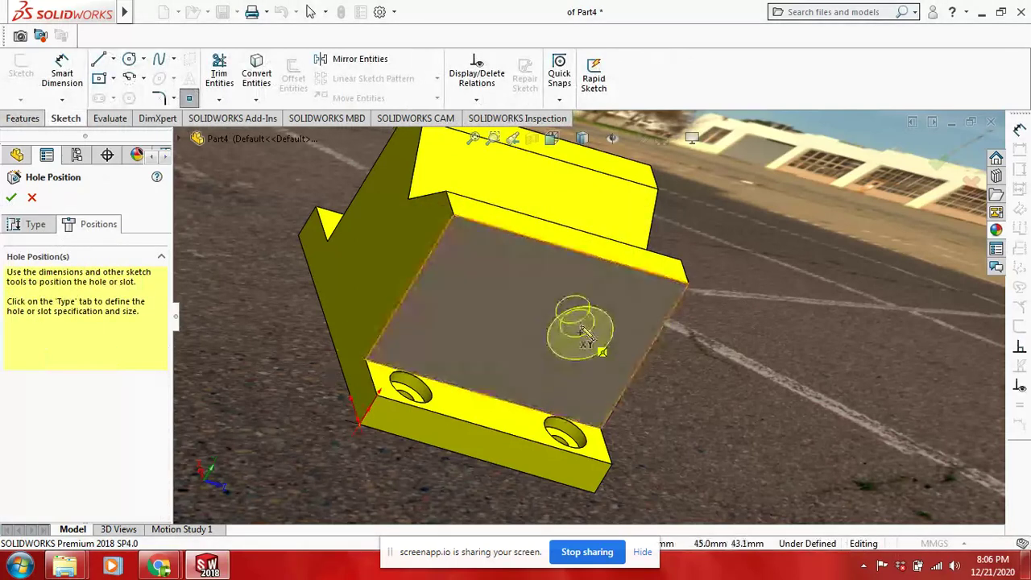
pyautogui.click(472, 275)
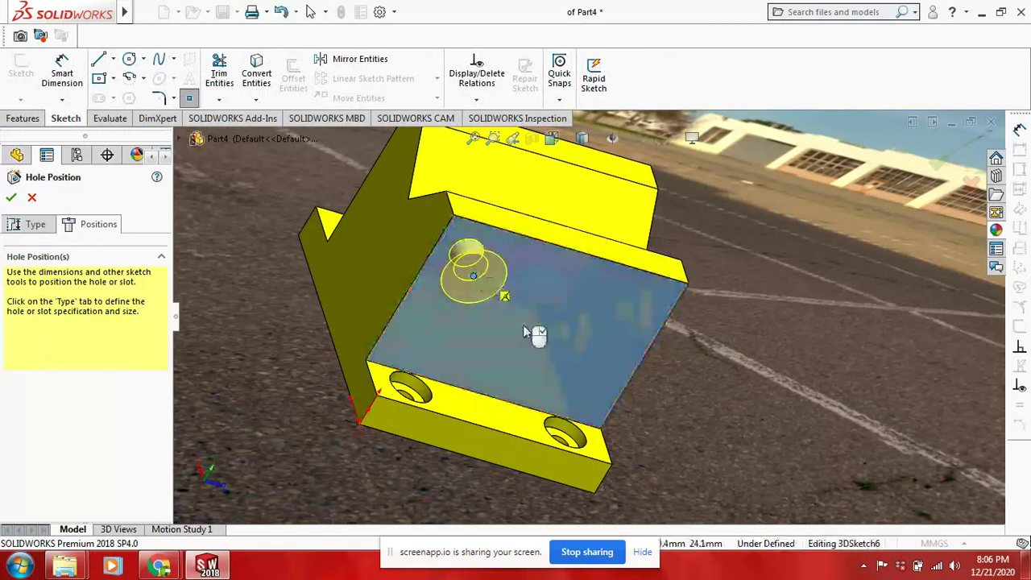
pyautogui.click(584, 375)
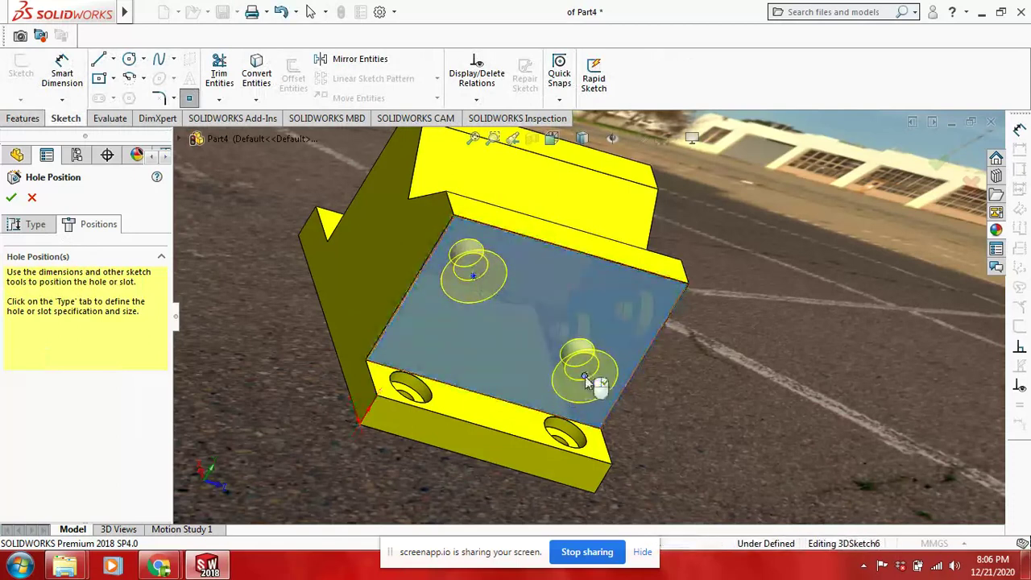
pyautogui.rightClick(267, 292)
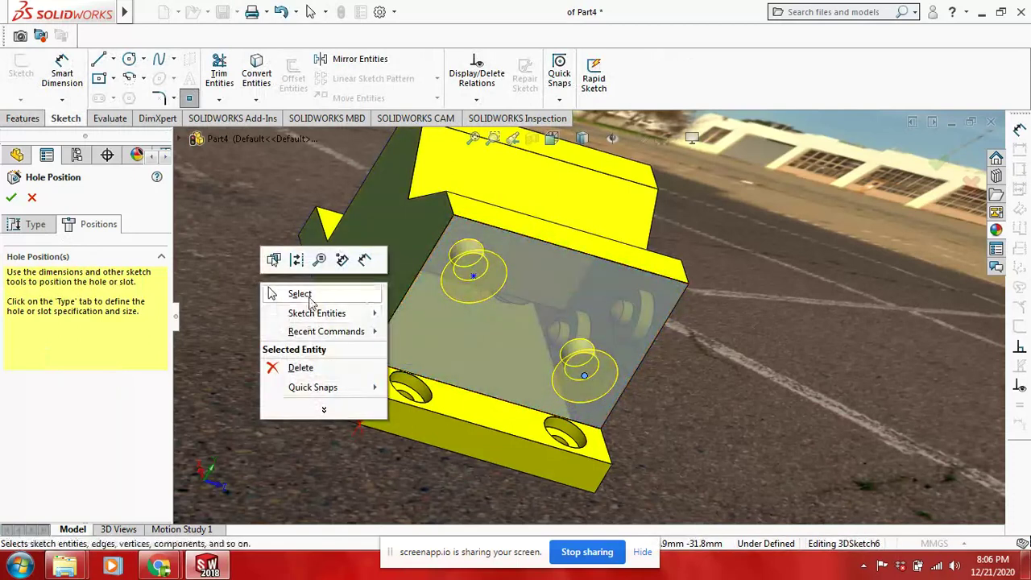
pyautogui.click(62, 72)
pyautogui.click(470, 282)
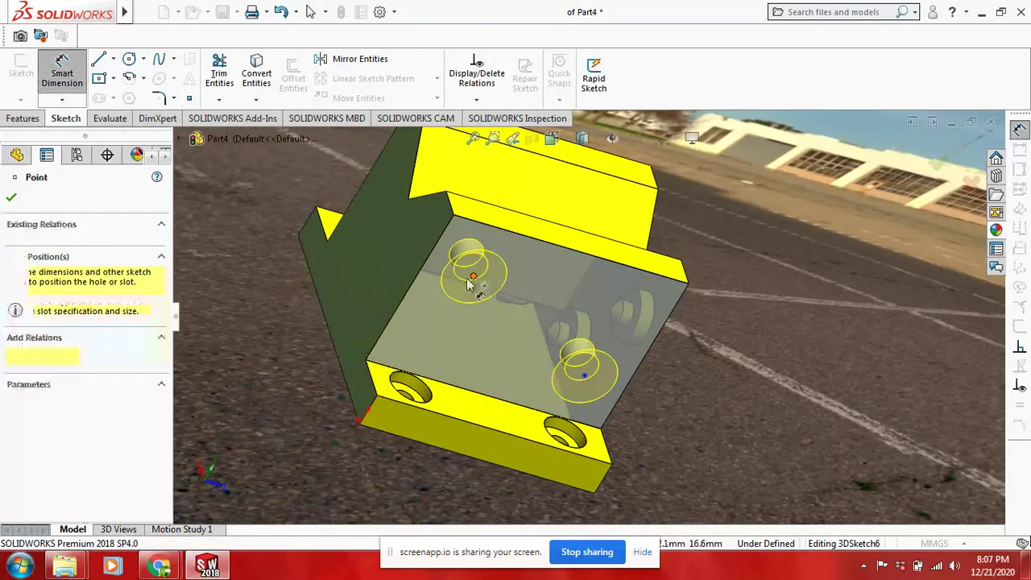
pyautogui.click(425, 256)
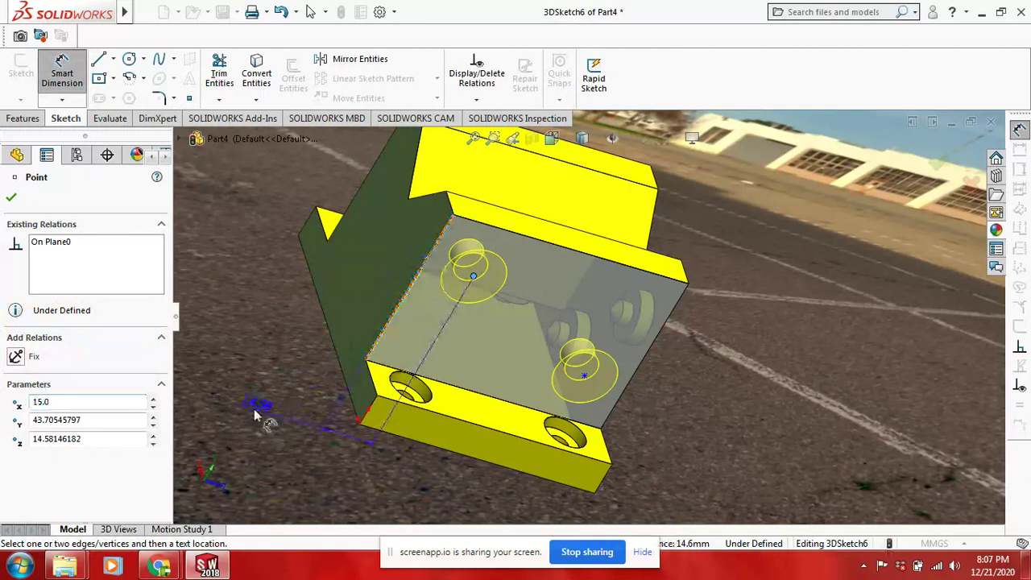
pyautogui.click(254, 422)
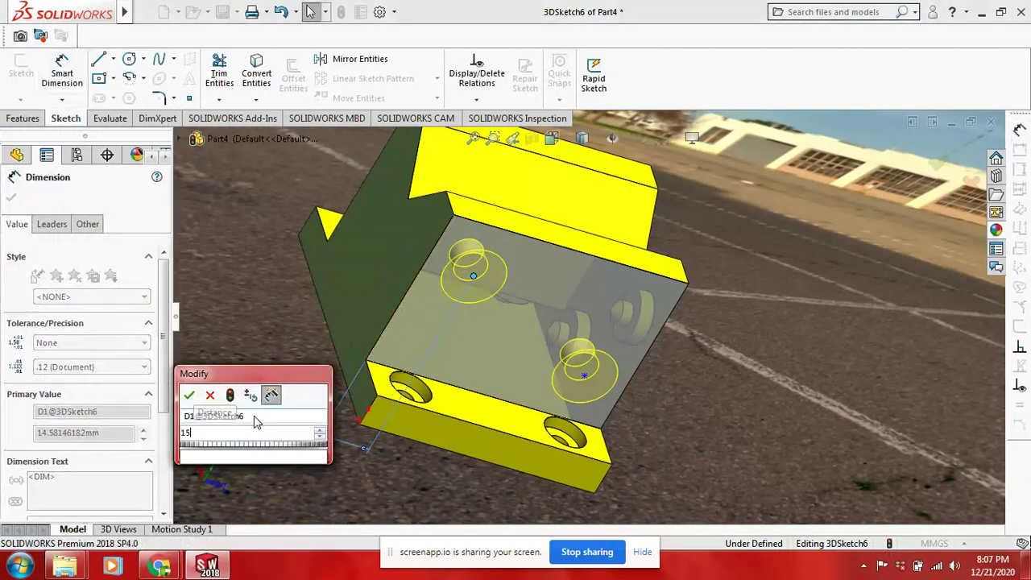
pyautogui.press('Escape')
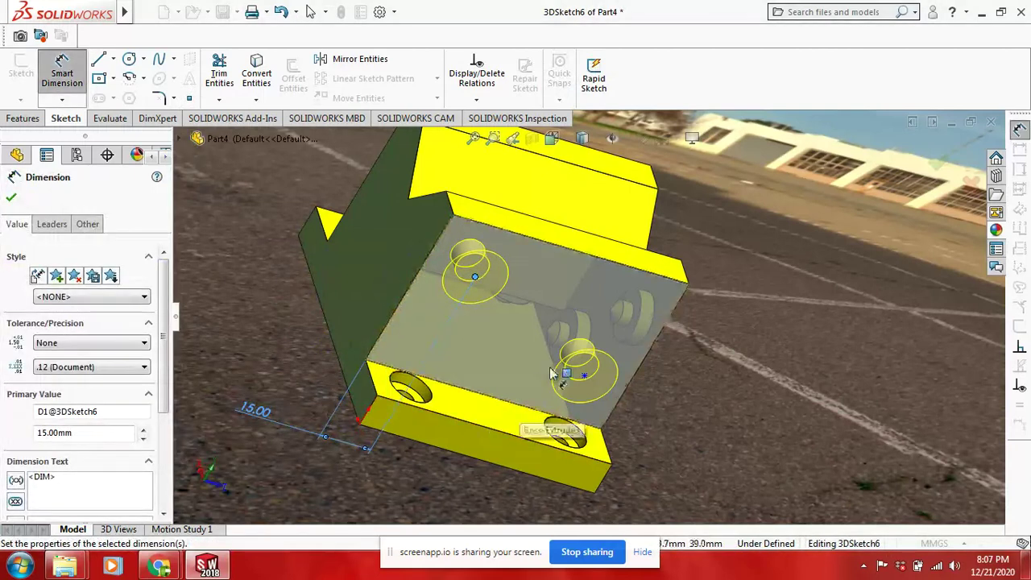
# Dimension the second centre 15 mm from the far edge and the first 15 mm from the back edge
pyautogui.click(584, 376)
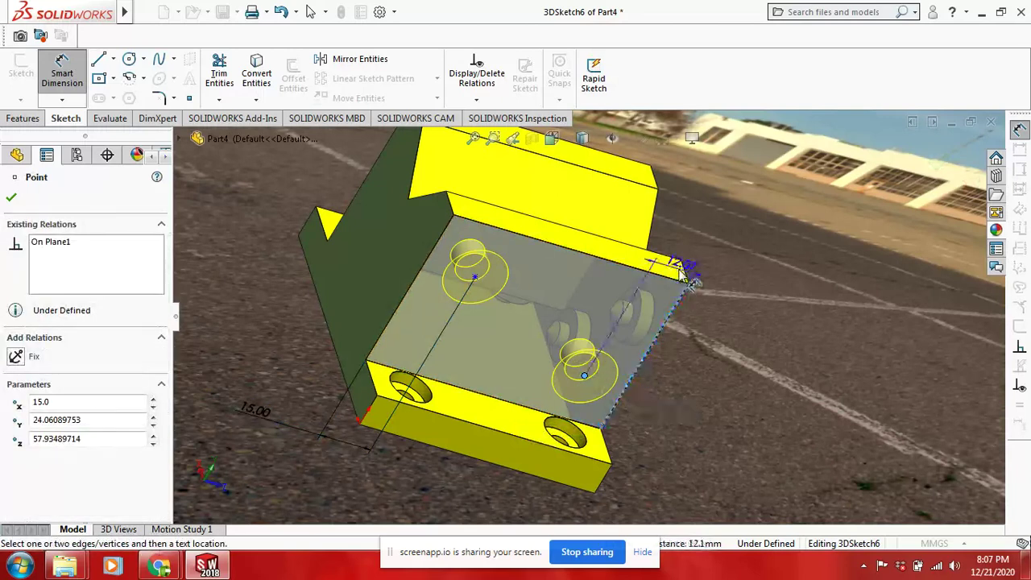
pyautogui.click(723, 229)
pyautogui.write('15')
pyautogui.press('Return')
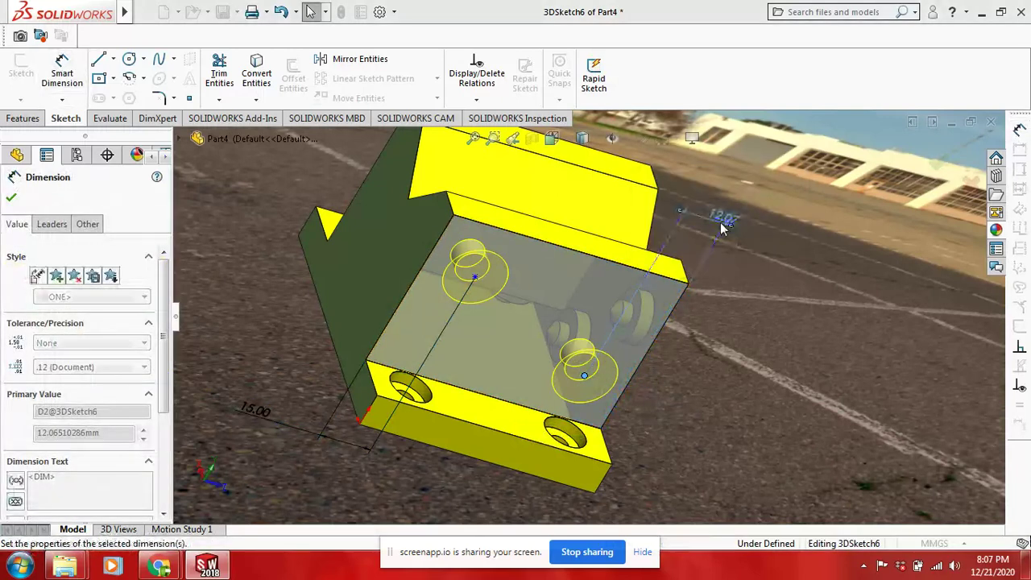
pyautogui.click(475, 279)
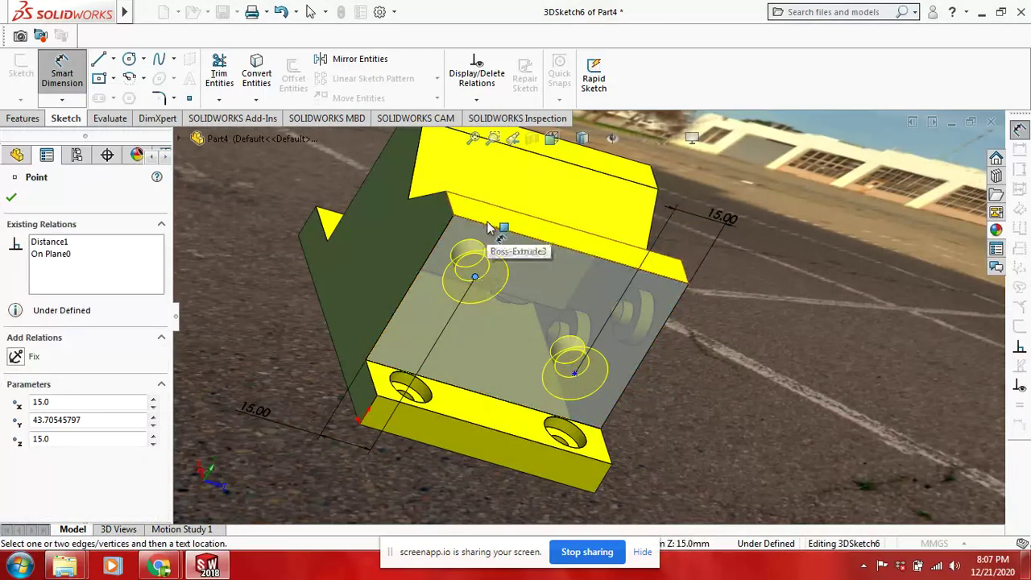
pyautogui.click(494, 232)
pyautogui.click(302, 233)
pyautogui.write('15')
pyautogui.press('Return')
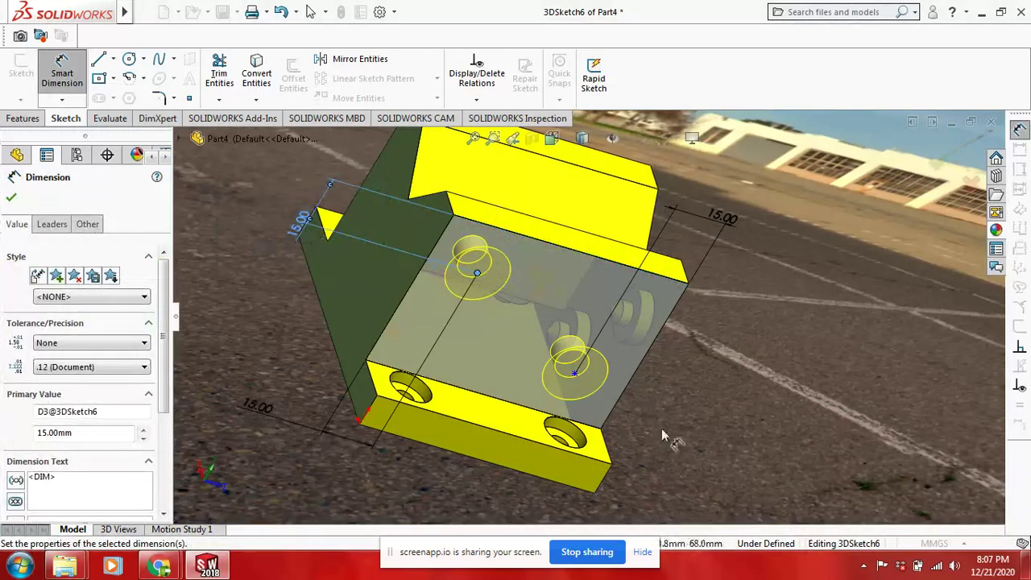
# Set the second centre 15 mm from the near edge and end dimensioning
pyautogui.click(574, 376)
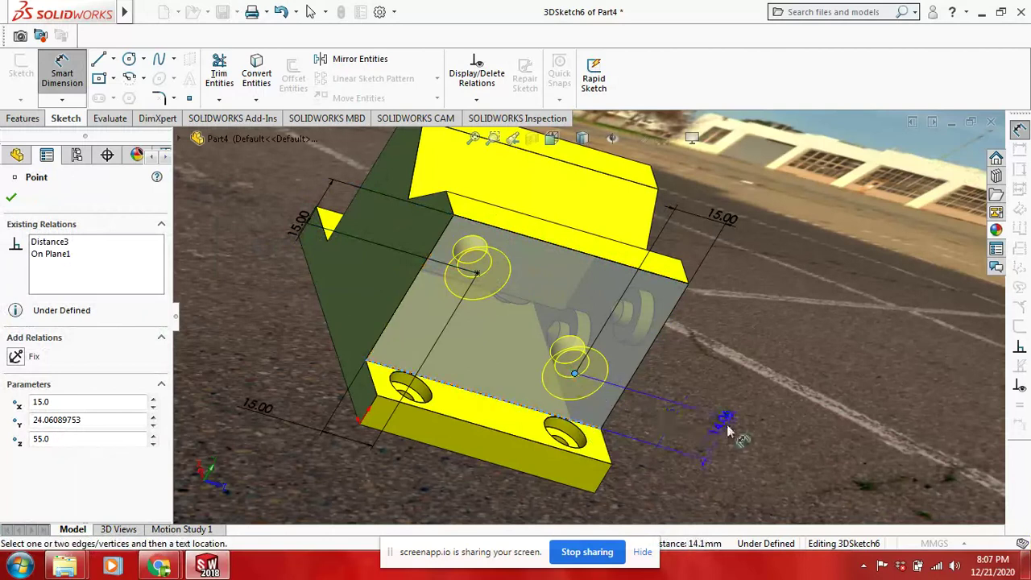
pyautogui.click(728, 433)
pyautogui.write('15')
pyautogui.press('Return')
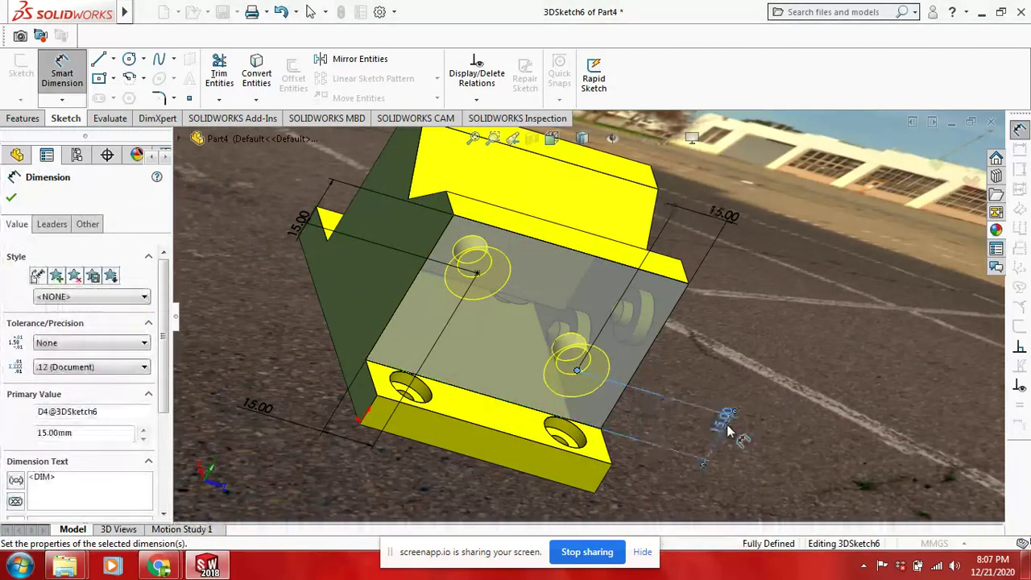
pyautogui.rightClick(242, 295)
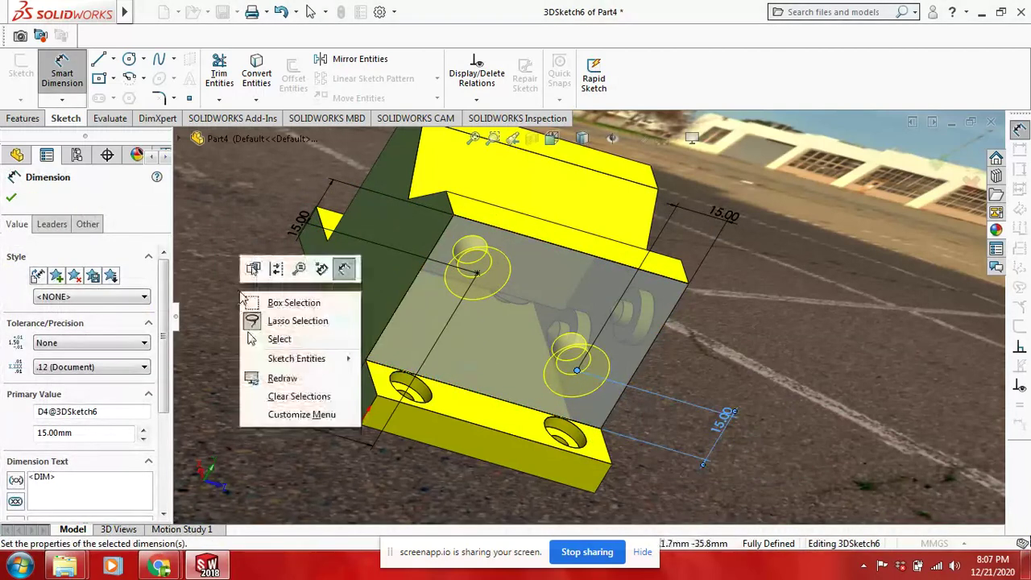
pyautogui.click(298, 344)
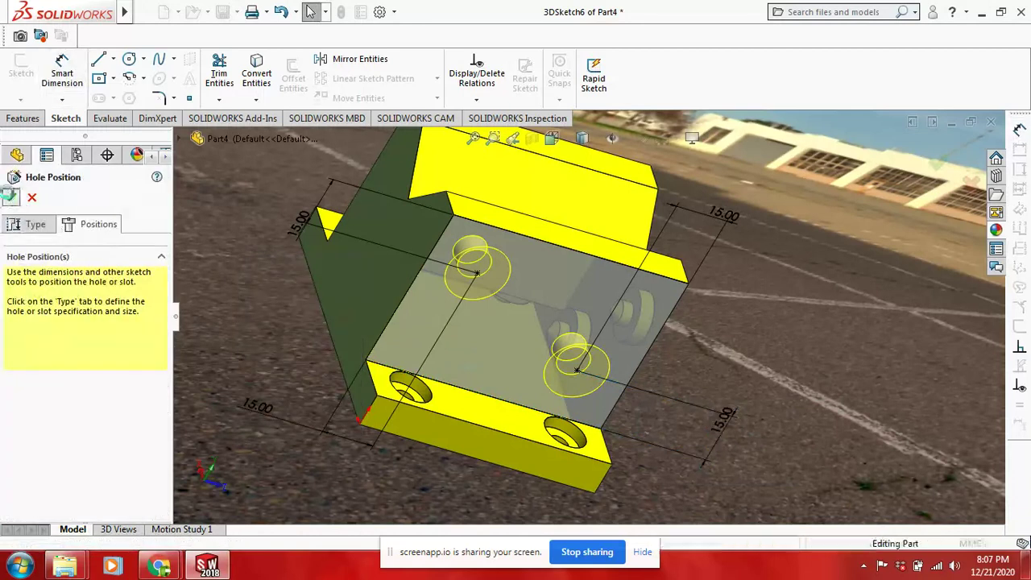
# Accept the M8 countersink hole feature and orbit the block to inspect the bottom holes
pyautogui.click(12, 198)
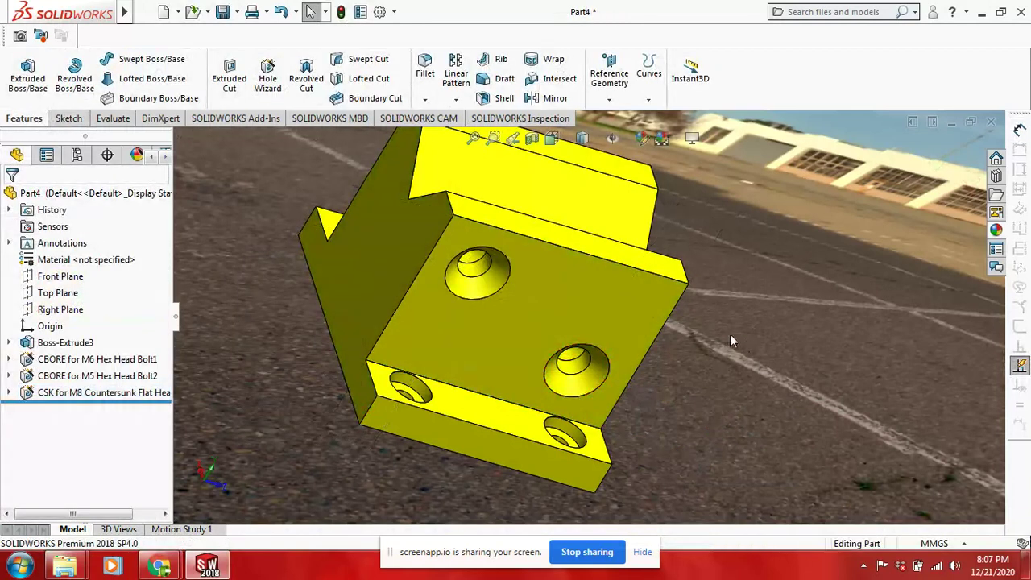
pyautogui.rightClick(710, 291)
pyautogui.click(765, 357)
pyautogui.moveTo(690, 403)
pyautogui.mouseDown()
pyautogui.moveTo(731, 392)
pyautogui.moveTo(489, 374)
pyautogui.moveTo(571, 370)
pyautogui.moveTo(614, 420)
pyautogui.moveTo(547, 369)
pyautogui.moveTo(614, 409)
pyautogui.mouseUp()
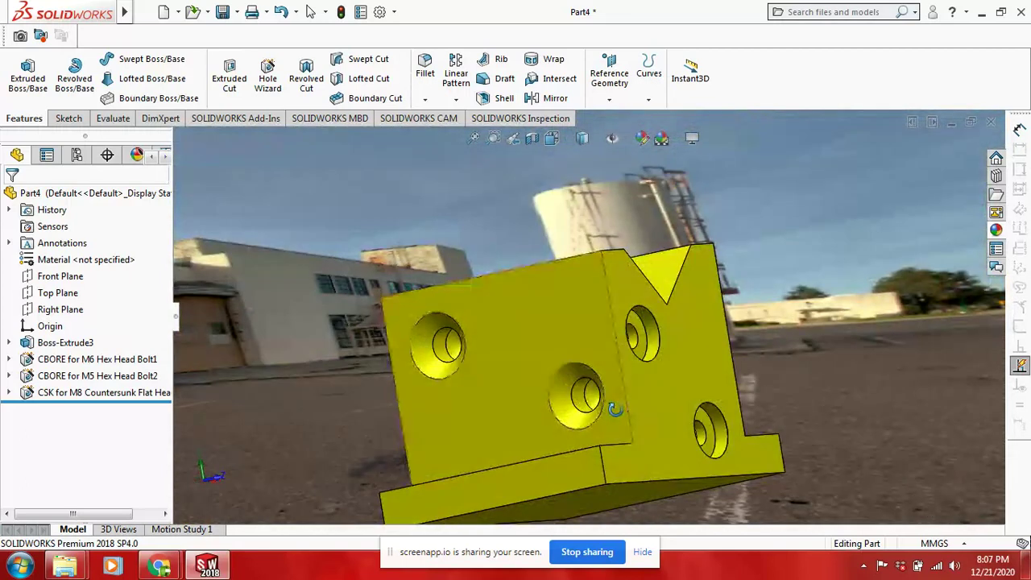
pyautogui.rightClick(322, 328)
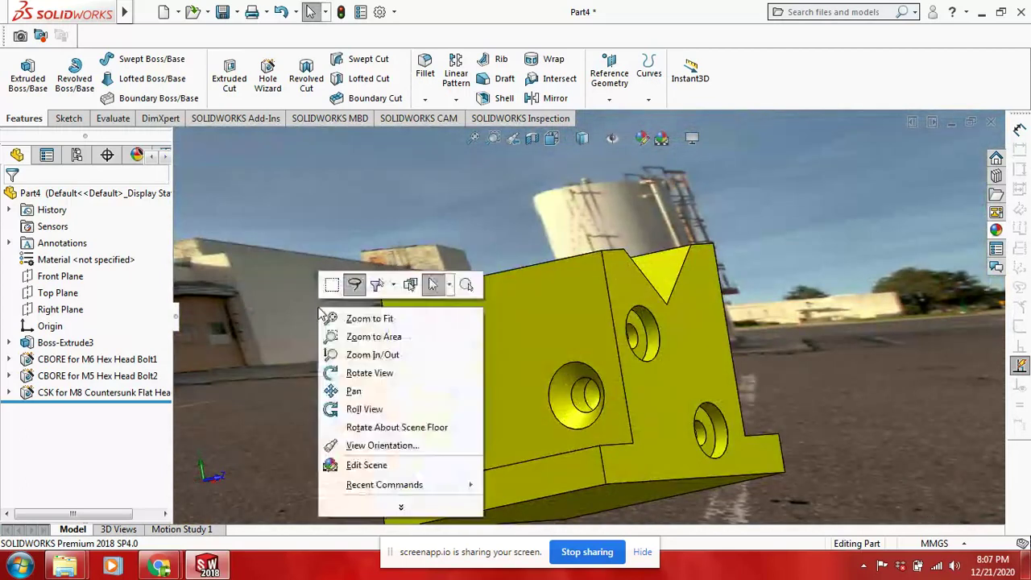